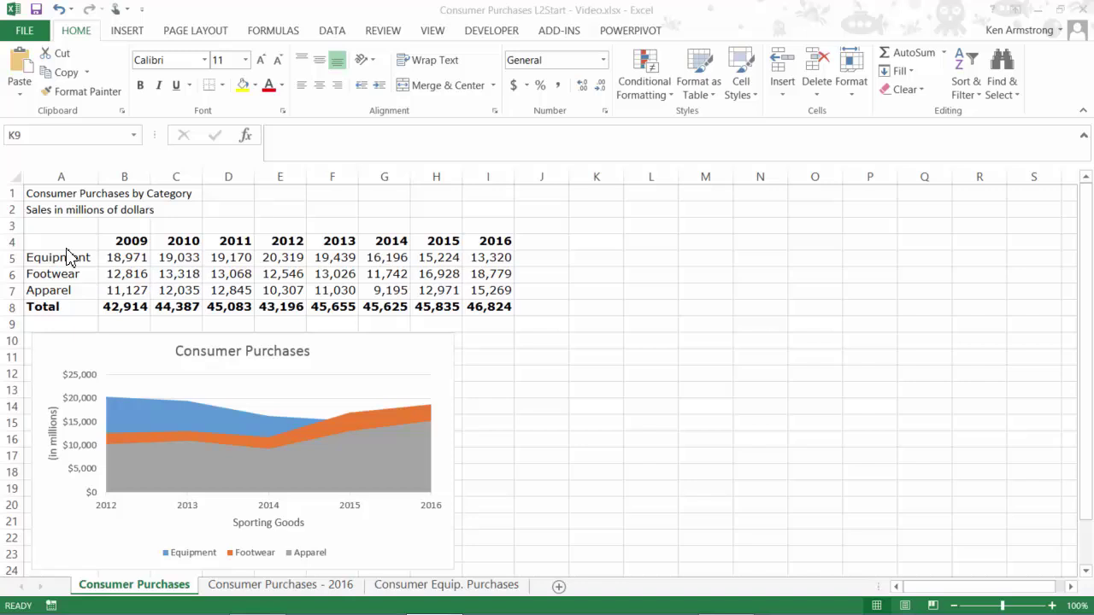
Step: Insert a Stacked Area chart of A4:I7 and place it right of the original chart
{"action": "left_click", "coordinate": [142, 419]}
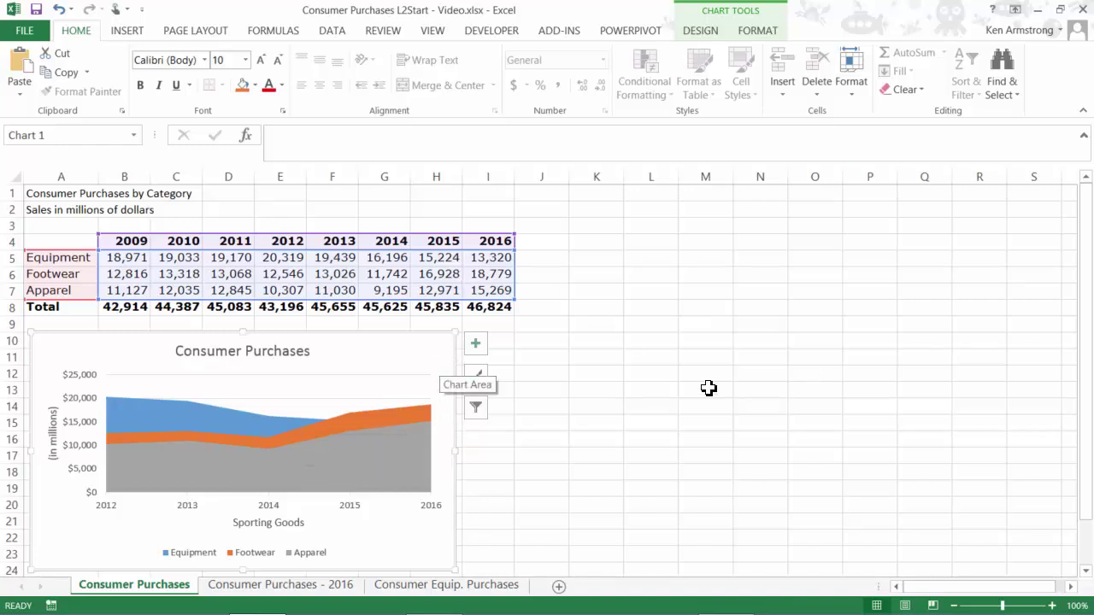
{"action": "left_click", "coordinate": [284, 261]}
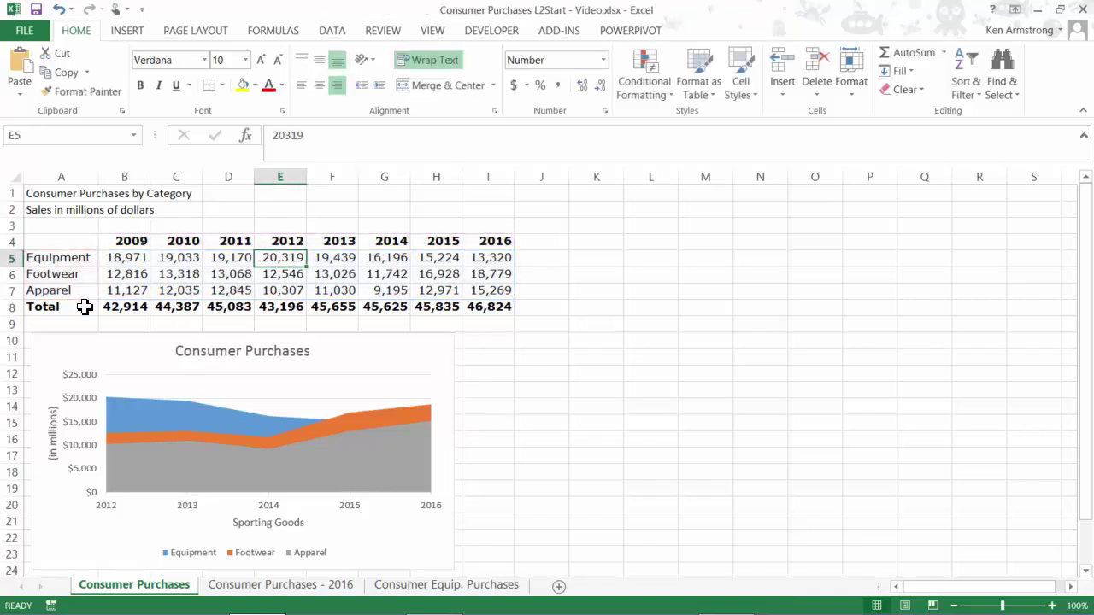
{"action": "left_click_drag", "start_coordinate": [77, 242], "coordinate": [473, 279]}
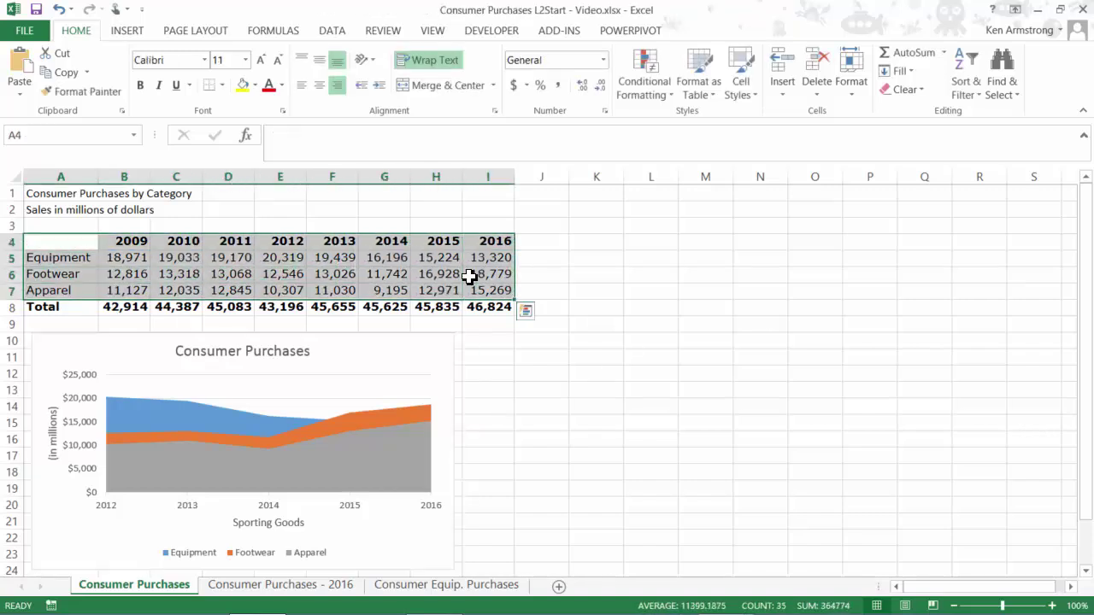
{"action": "left_click", "coordinate": [133, 35]}
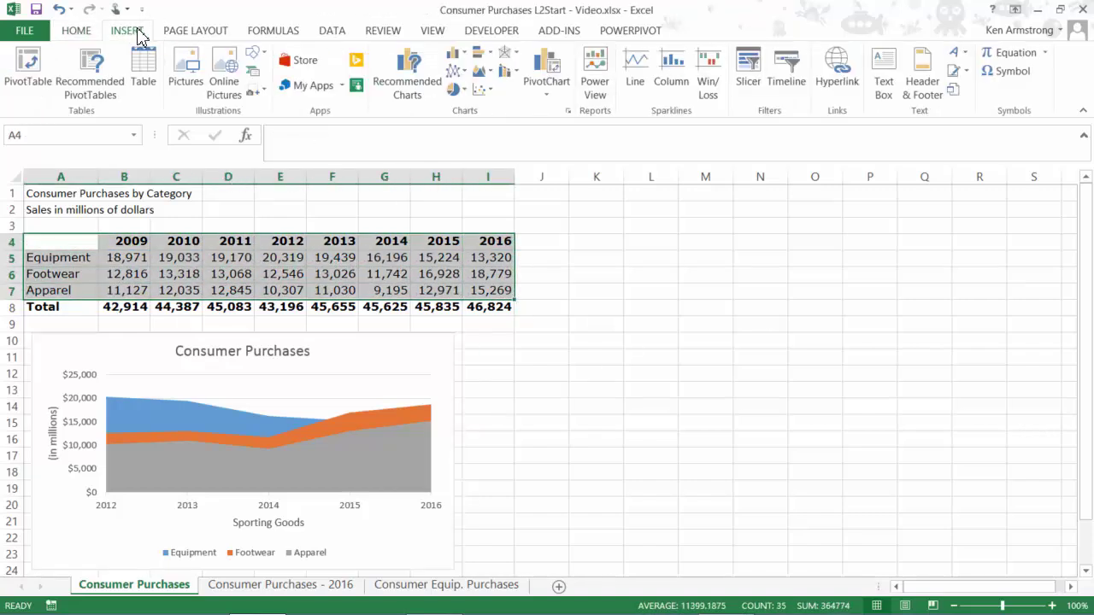
{"action": "left_click", "coordinate": [495, 74]}
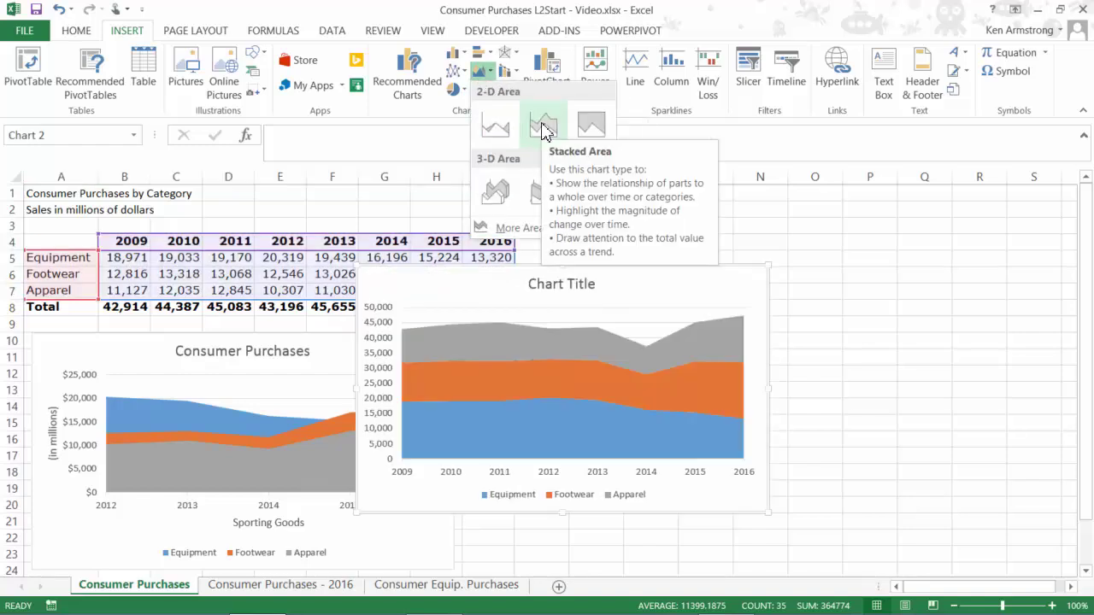
{"action": "left_click", "coordinate": [543, 127]}
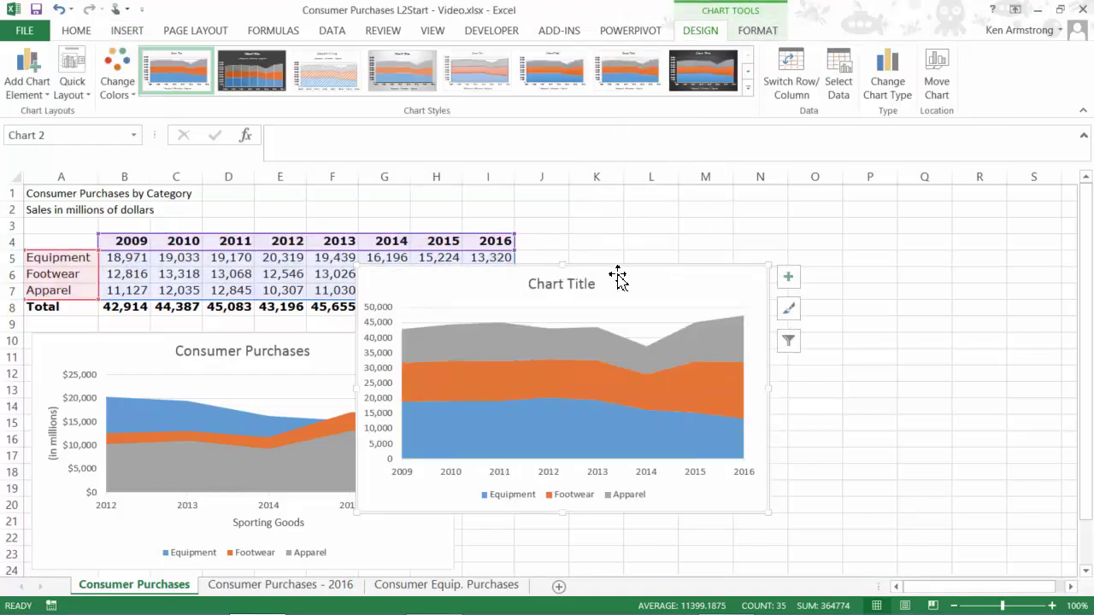
{"action": "mouse_move", "coordinate": [626, 268]}
{"action": "left_mouse_down"}
{"action": "mouse_move", "coordinate": [696, 285]}
{"action": "mouse_move", "coordinate": [706, 276]}
{"action": "mouse_move", "coordinate": [765, 299]}
{"action": "mouse_move", "coordinate": [766, 332]}
{"action": "left_mouse_up"}
{"action": "left_click", "coordinate": [750, 342]}
{"action": "left_click", "coordinate": [641, 495]}
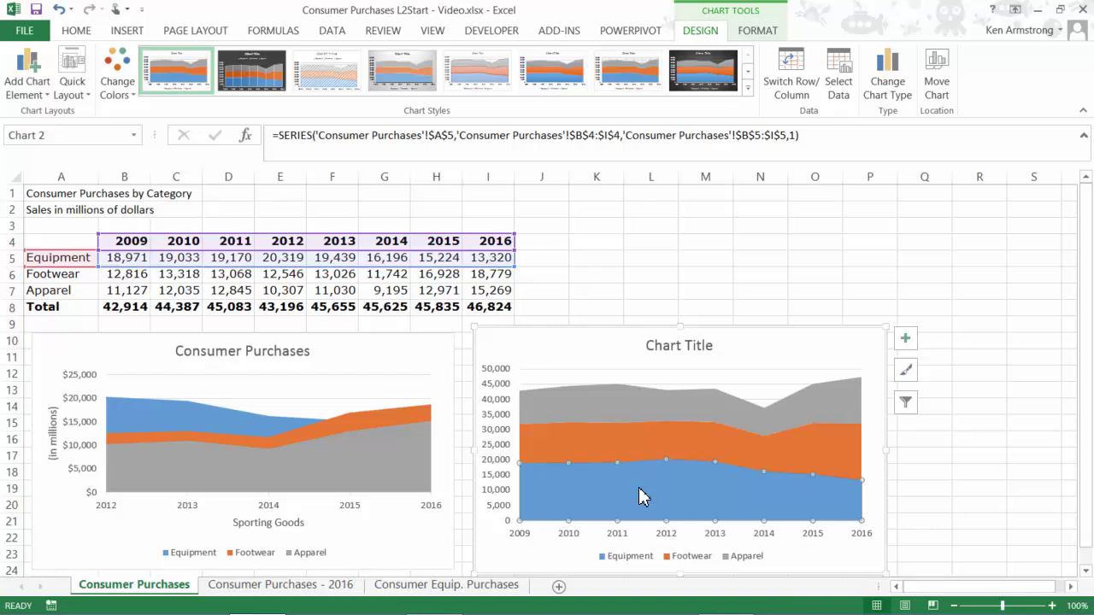
{"action": "left_click", "coordinate": [575, 437]}
{"action": "left_click", "coordinate": [571, 404]}
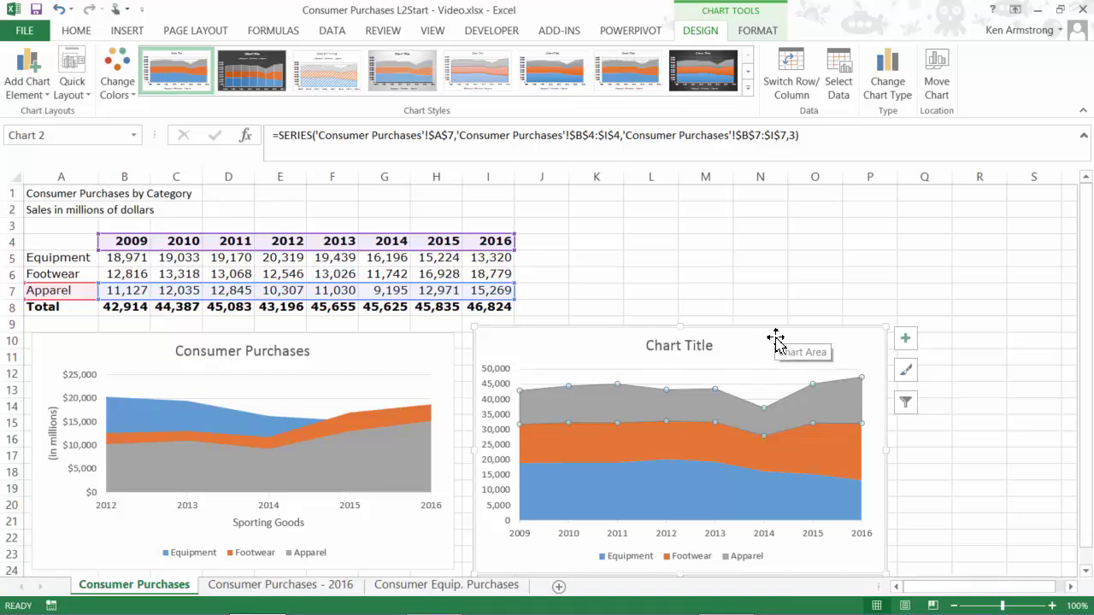
{"action": "left_click", "coordinate": [513, 470]}
{"action": "left_click", "coordinate": [526, 460]}
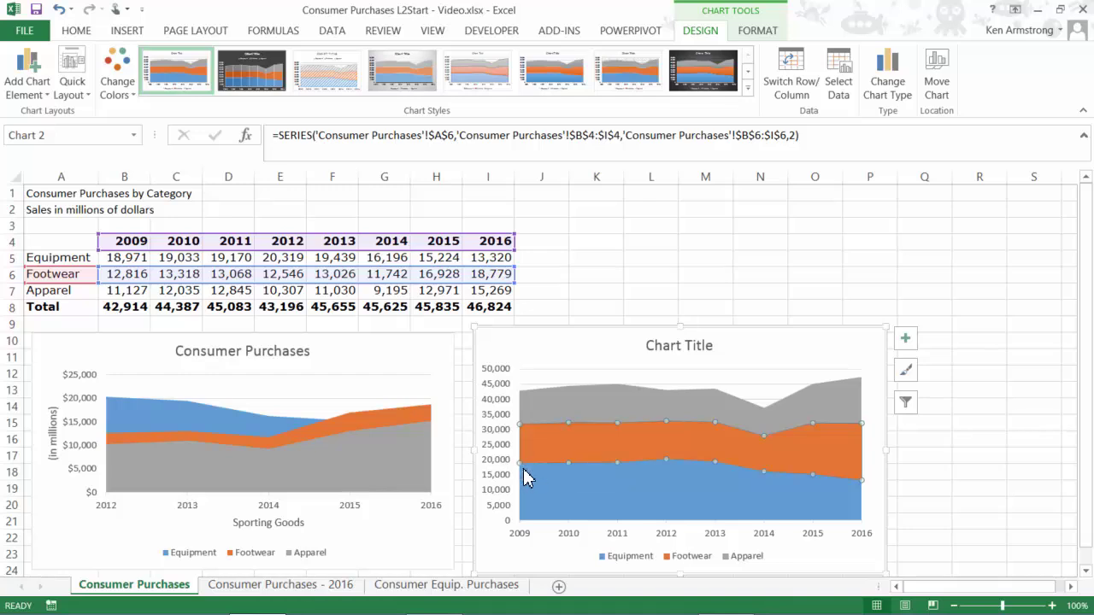
{"action": "left_click", "coordinate": [522, 465]}
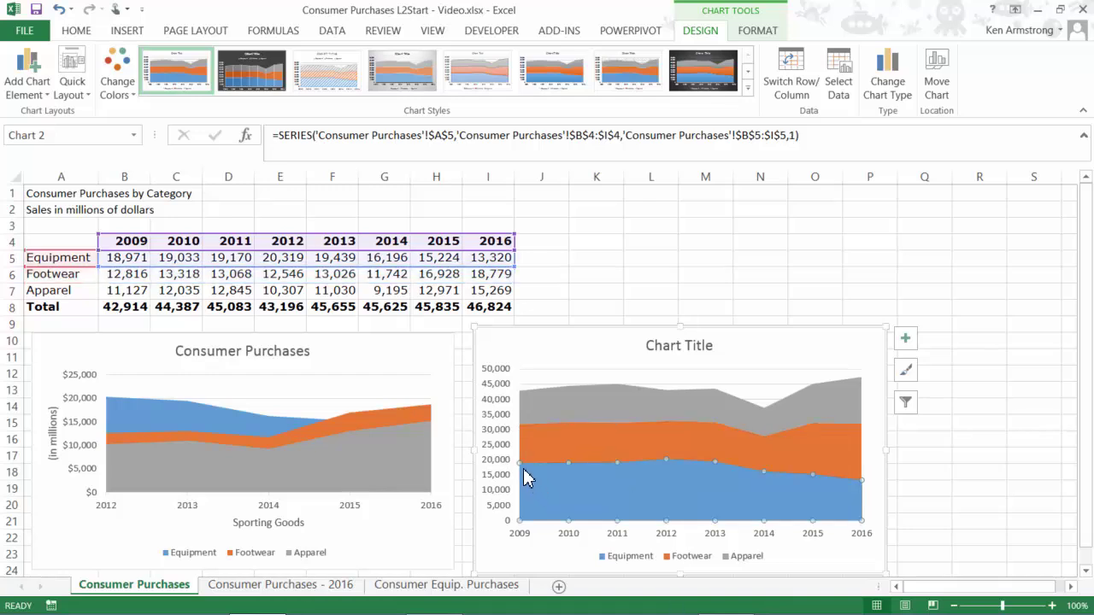
{"action": "left_click", "coordinate": [135, 262]}
{"action": "left_click", "coordinate": [136, 274]}
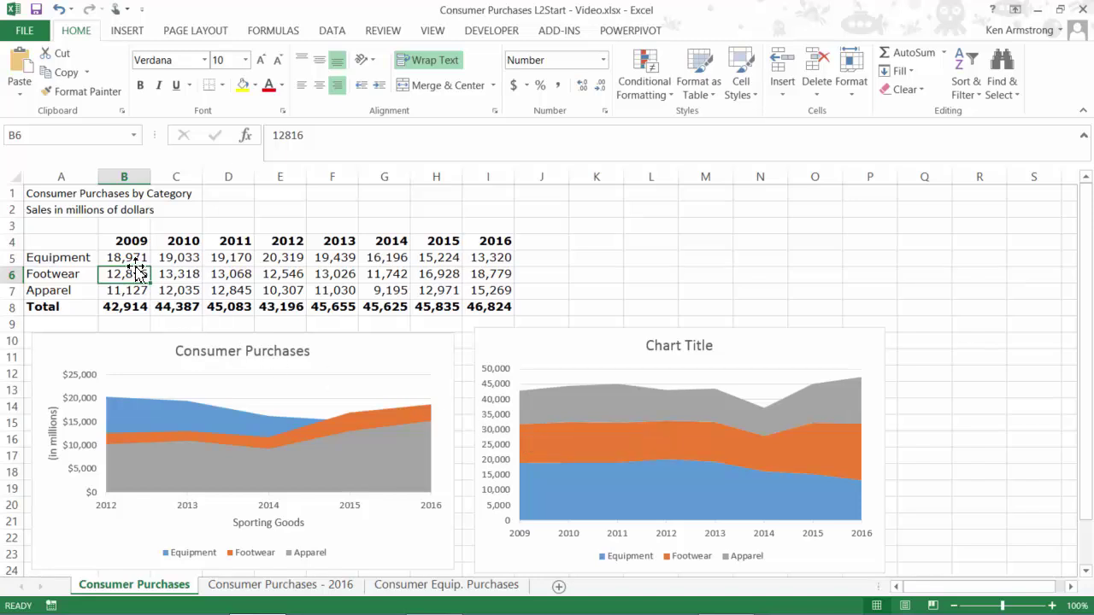
{"action": "left_click_drag", "start_coordinate": [127, 257], "coordinate": [136, 272]}
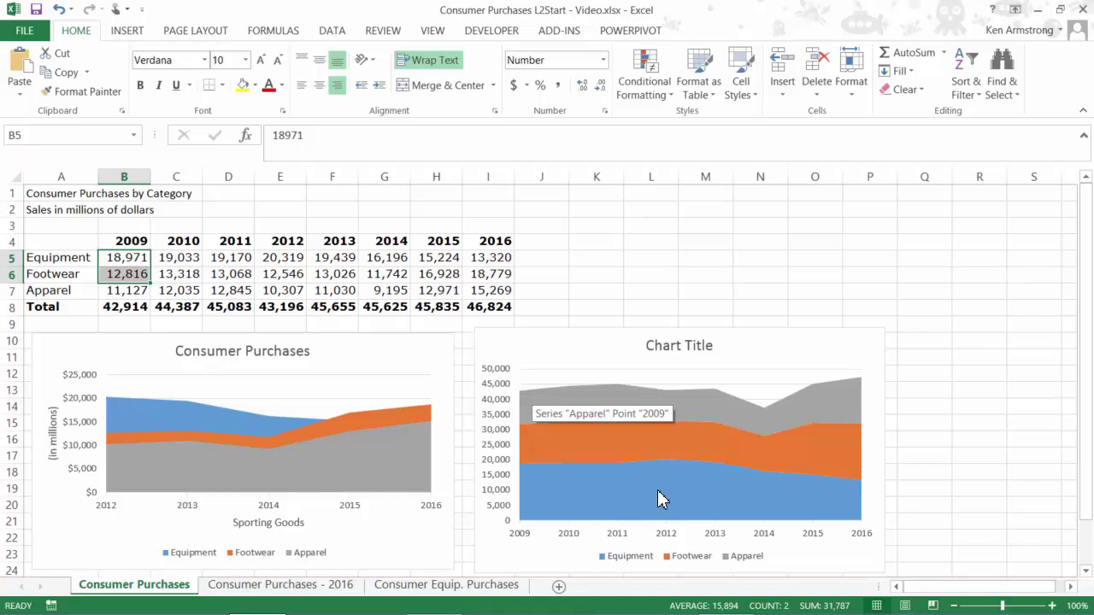
{"action": "left_click", "coordinate": [526, 392]}
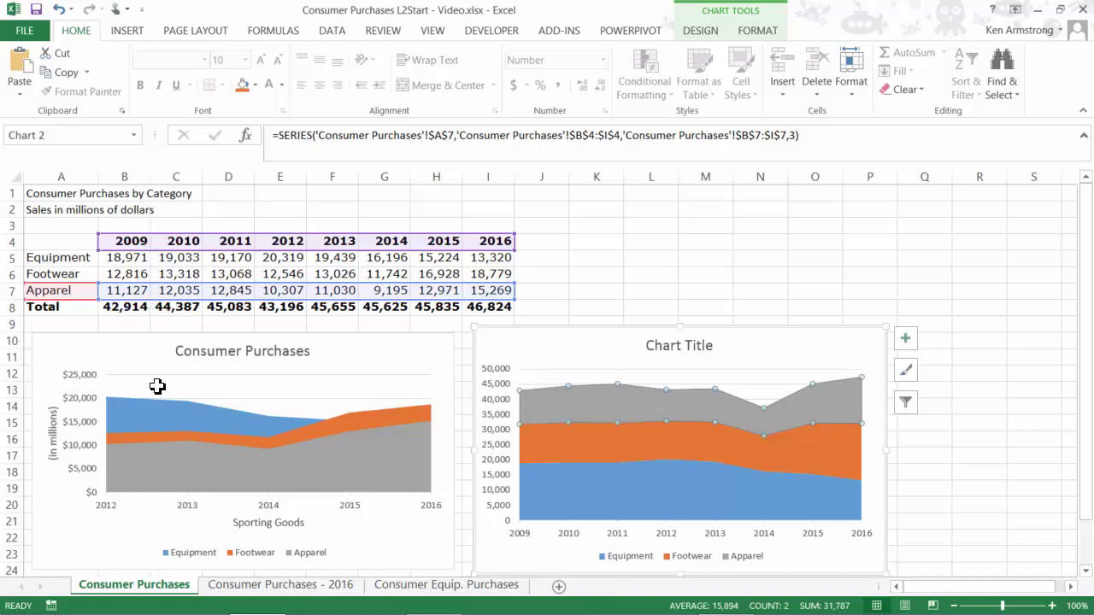
{"action": "left_click", "coordinate": [128, 307]}
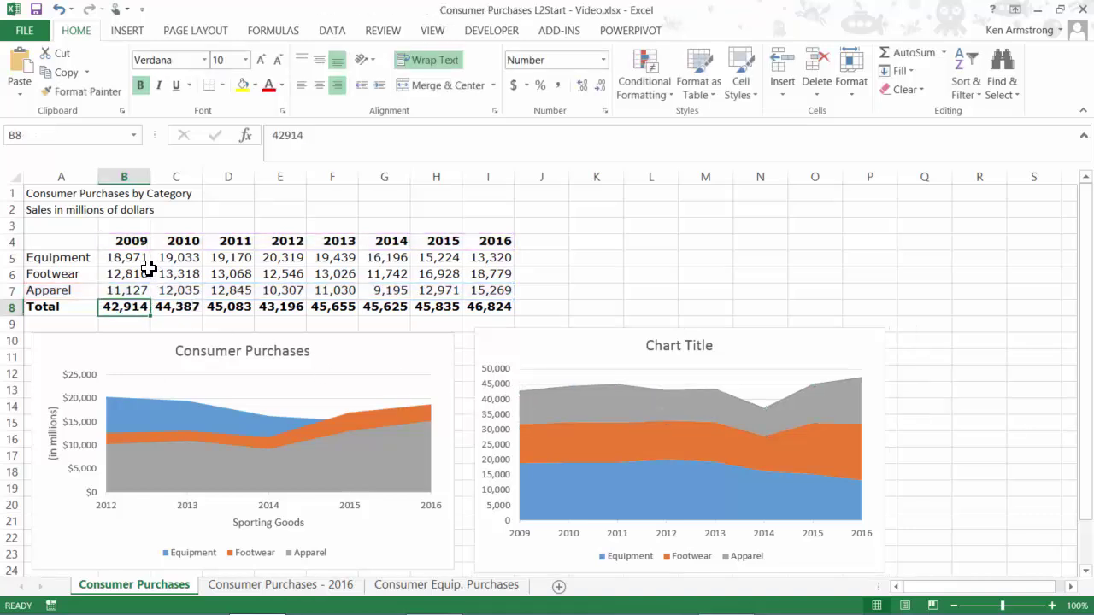
{"action": "left_click_drag", "start_coordinate": [133, 257], "coordinate": [133, 290]}
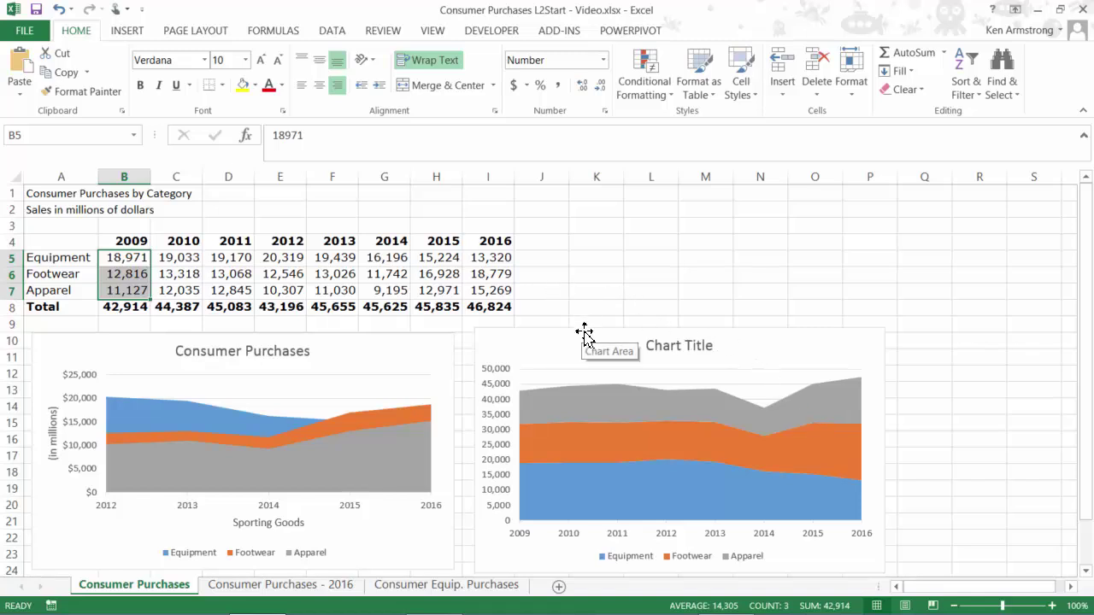
{"action": "left_click", "coordinate": [584, 332]}
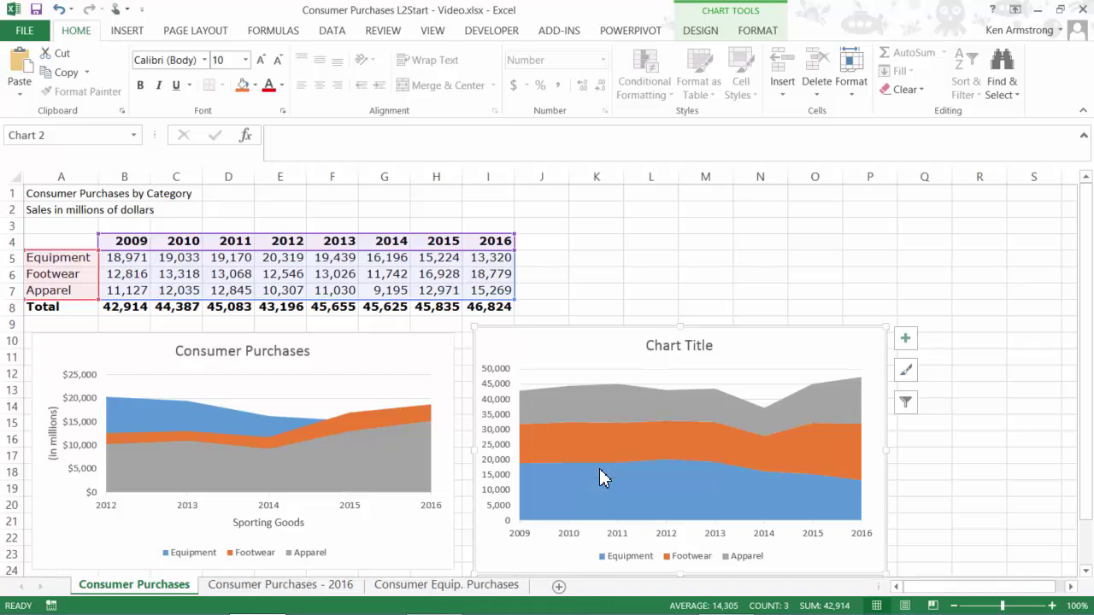
Step: Select the Apparel series at the top of the new chart
{"action": "left_click", "coordinate": [644, 393]}
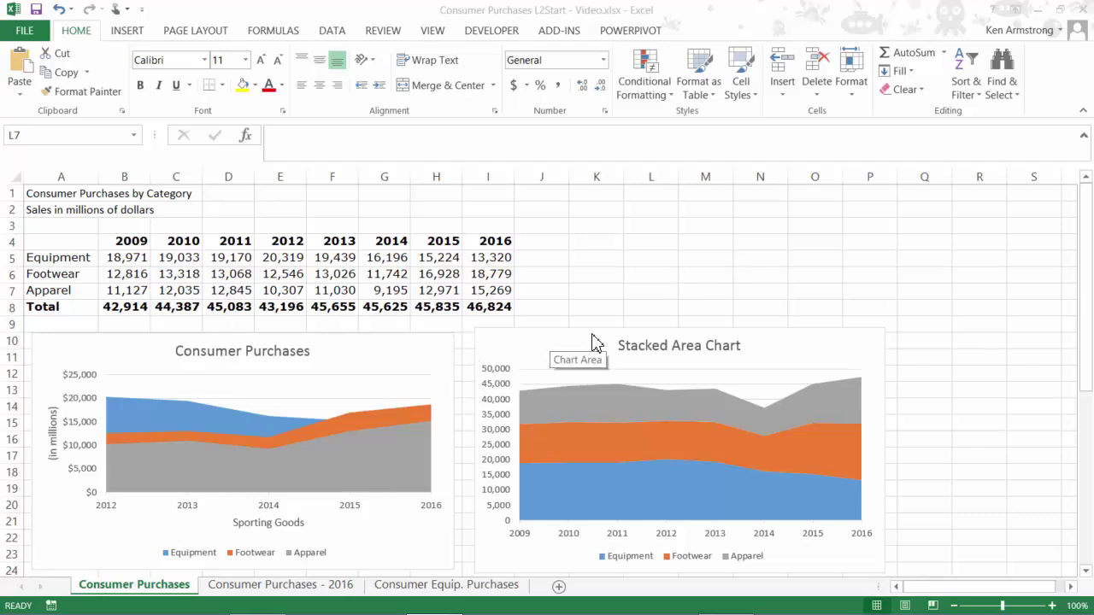
{"action": "scroll", "coordinate": [975, 264], "scroll_direction": "down", "scroll_amount": 6}
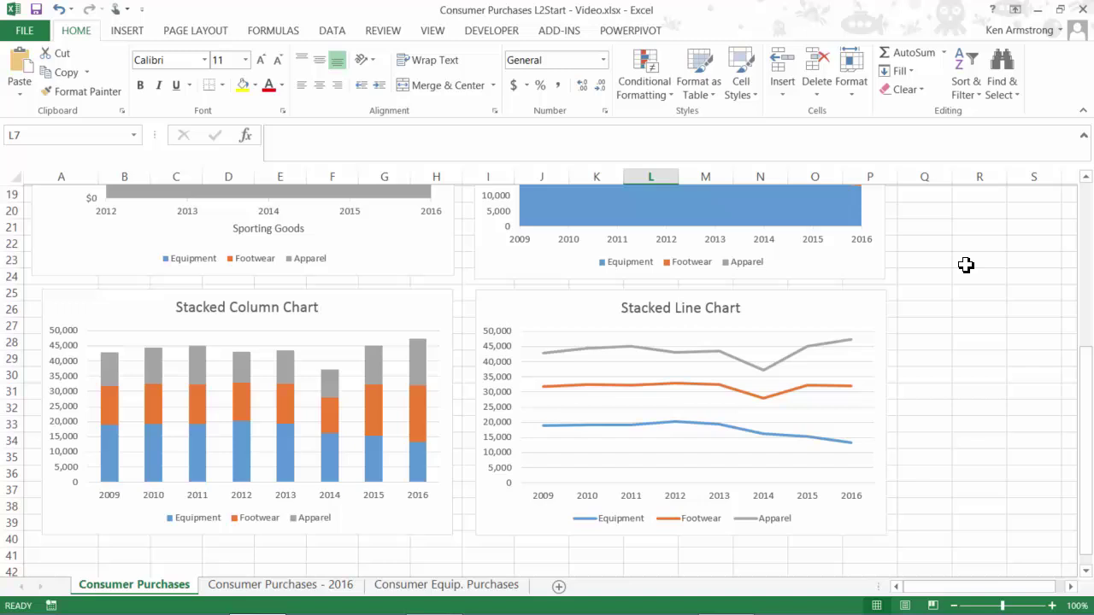
{"action": "scroll", "coordinate": [966, 265], "scroll_direction": "down", "scroll_amount": 1}
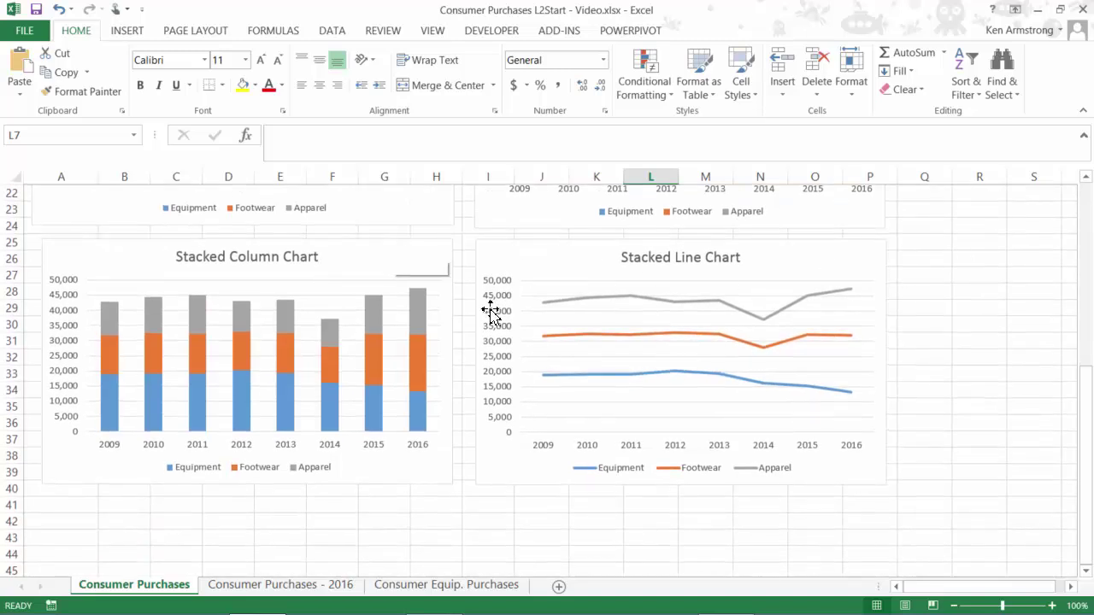
{"action": "left_click", "coordinate": [391, 251]}
{"action": "left_click", "coordinate": [729, 301]}
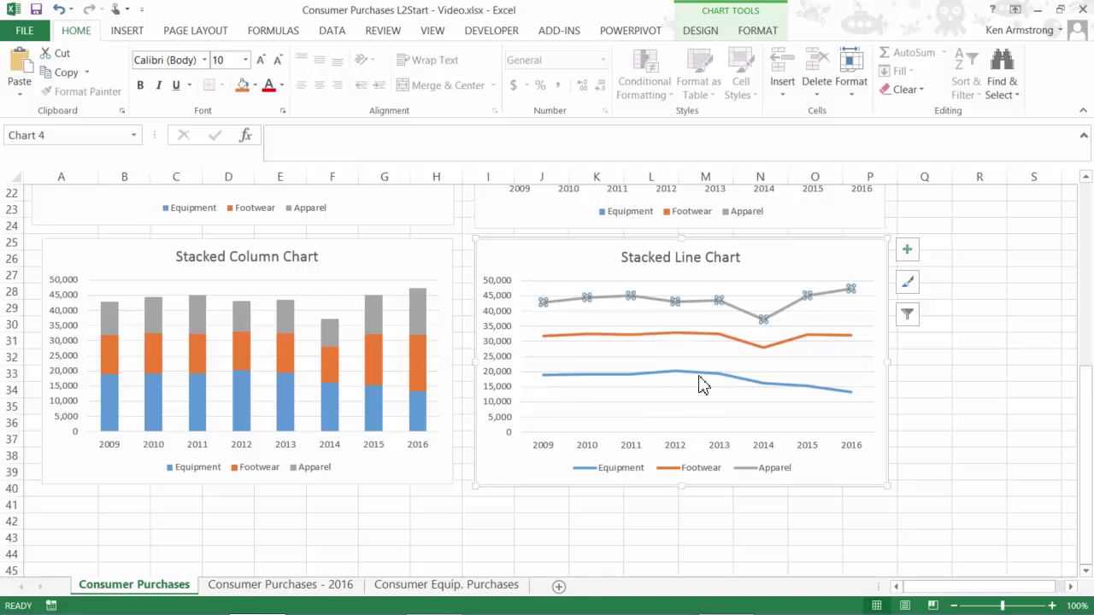
{"action": "left_click", "coordinate": [561, 302]}
{"action": "left_click", "coordinate": [570, 336]}
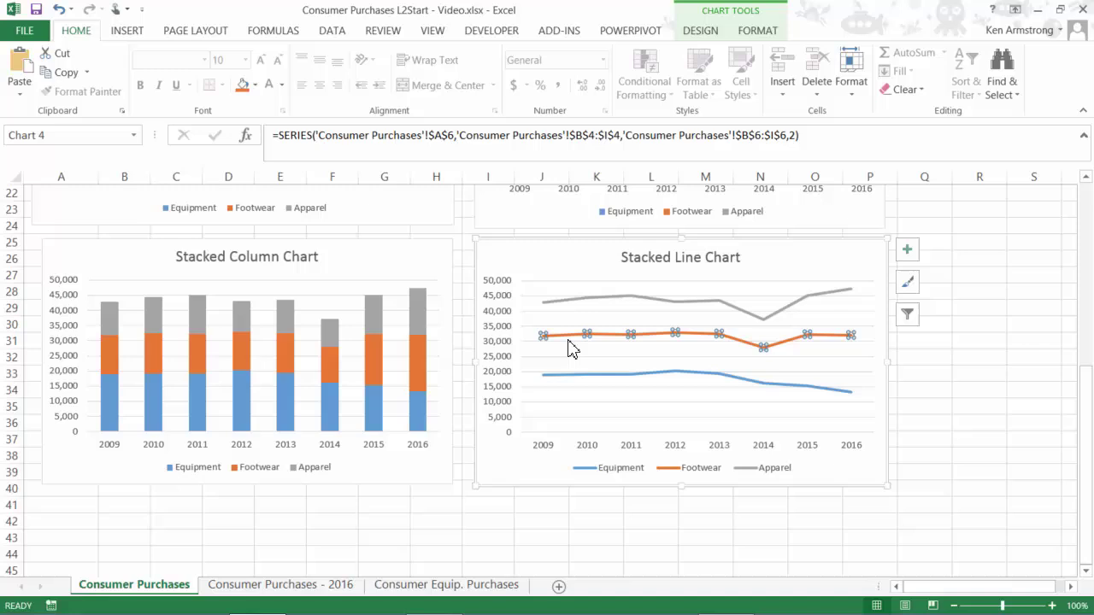
{"action": "left_click", "coordinate": [579, 376]}
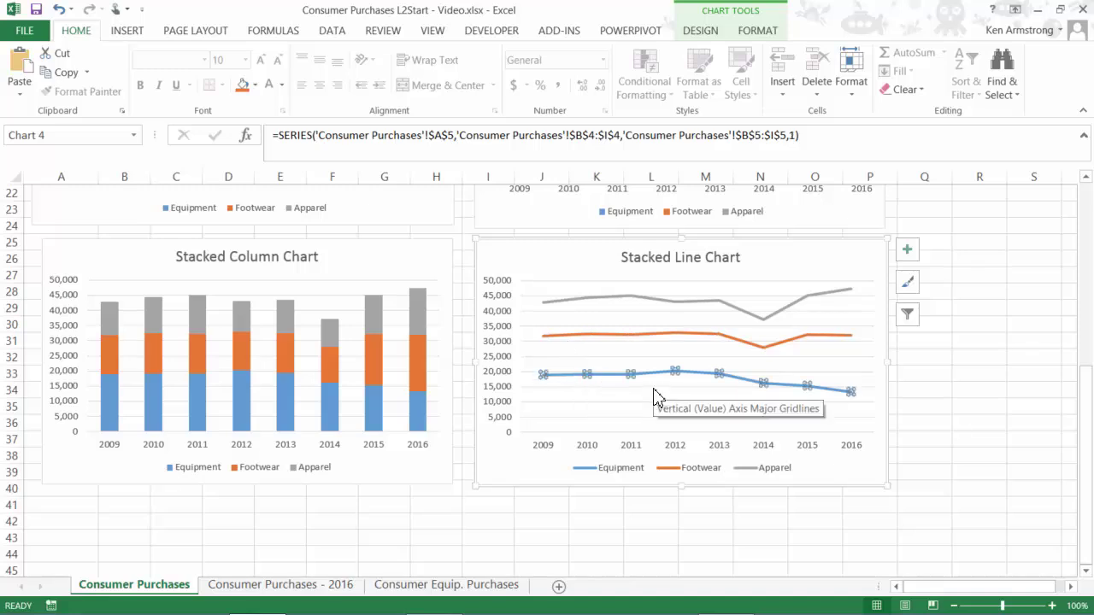
{"action": "scroll", "coordinate": [654, 393], "scroll_direction": "up", "scroll_amount": 7}
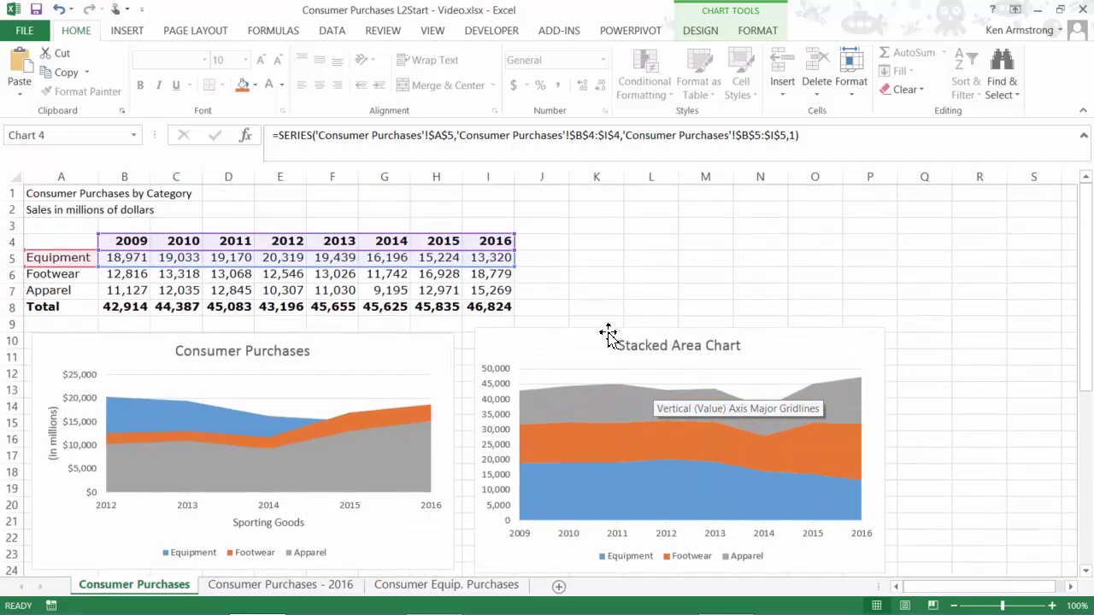
Step: Select the Stacked Area Chart and show its Chart Tools Design options
{"action": "left_click", "coordinate": [751, 415]}
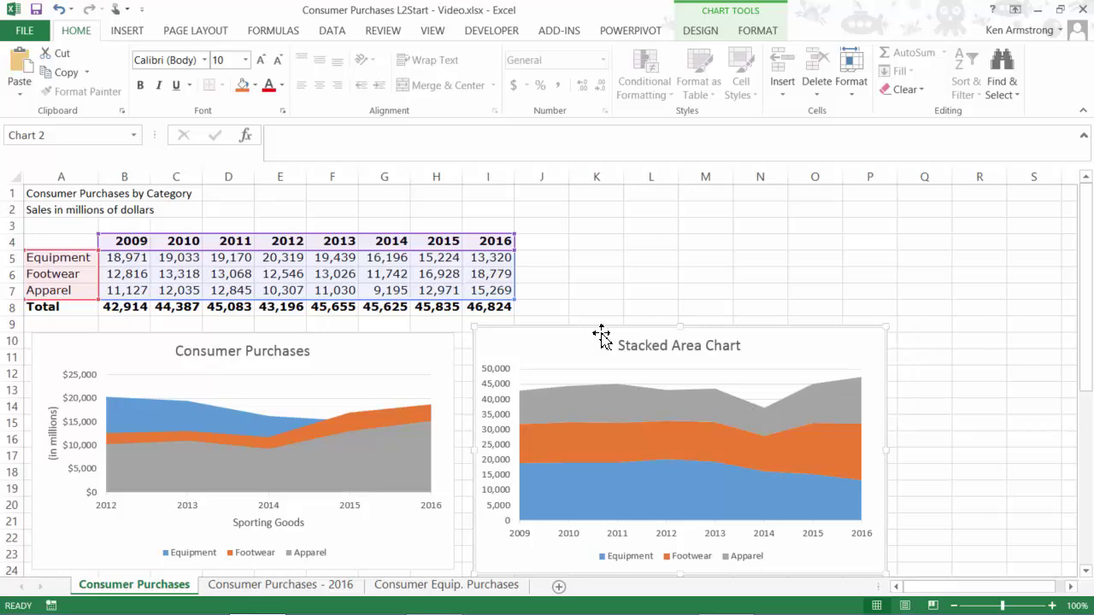
{"action": "scroll", "coordinate": [600, 336], "scroll_direction": "down", "scroll_amount": 1}
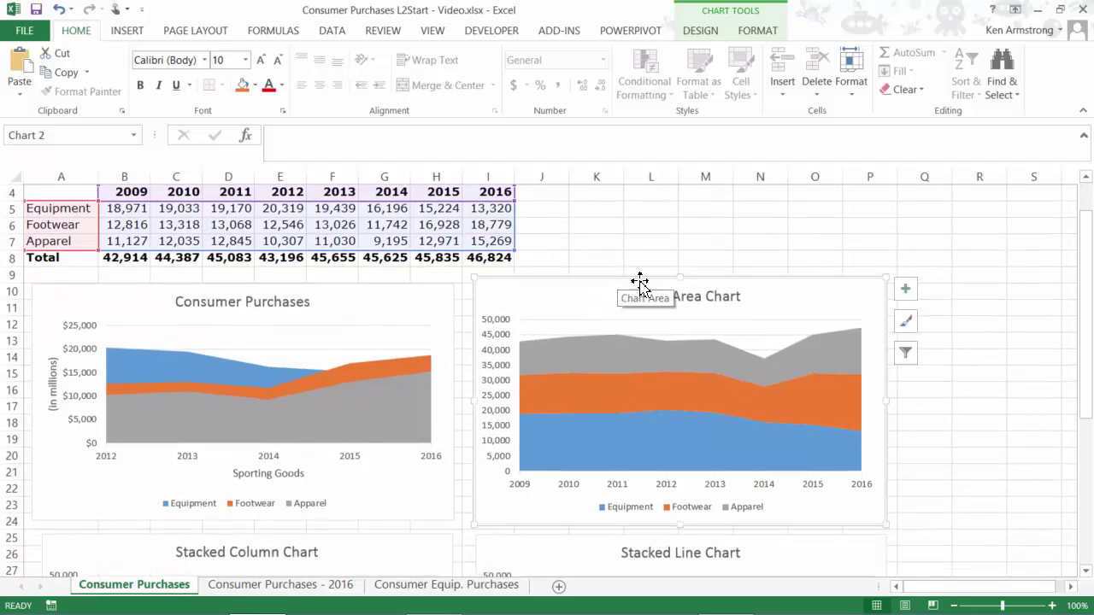
{"action": "scroll", "coordinate": [648, 287], "scroll_direction": "up", "scroll_amount": 1}
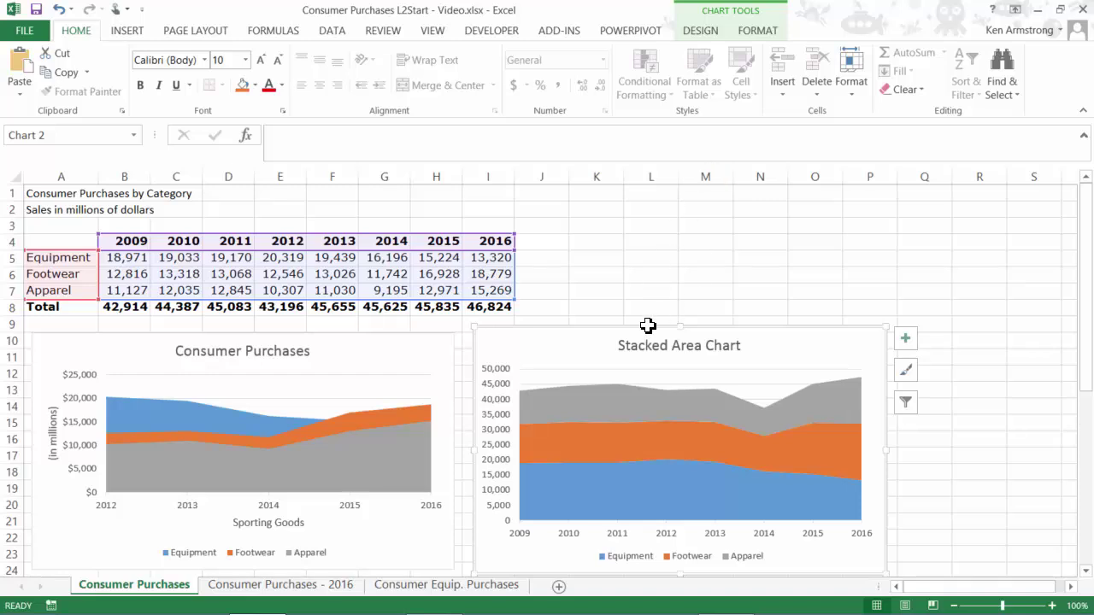
{"action": "left_click", "coordinate": [445, 359]}
{"action": "left_click", "coordinate": [679, 415]}
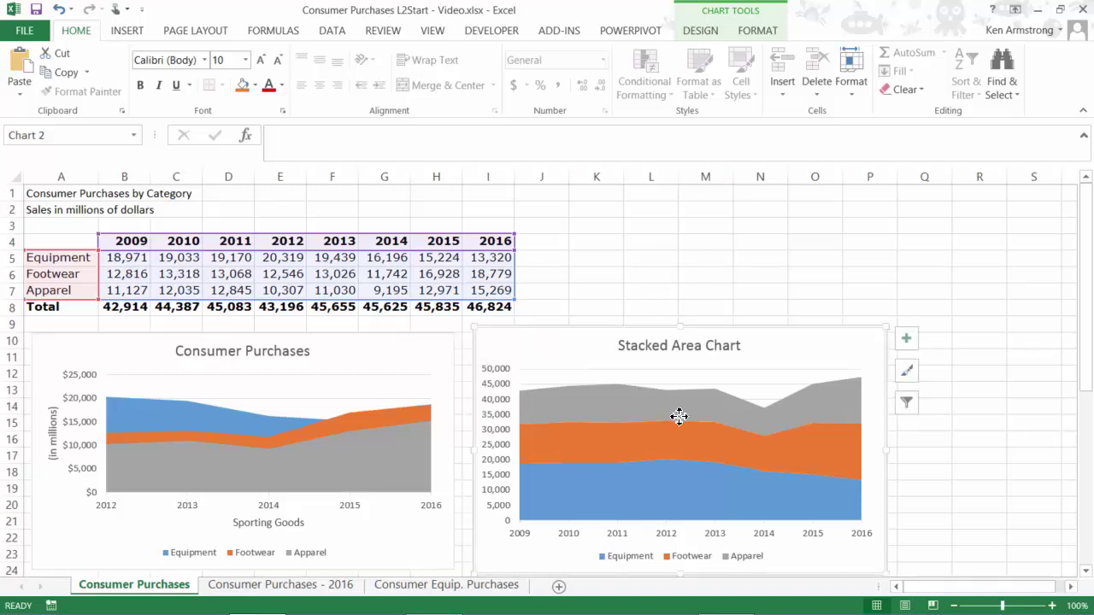
{"action": "left_click", "coordinate": [701, 31]}
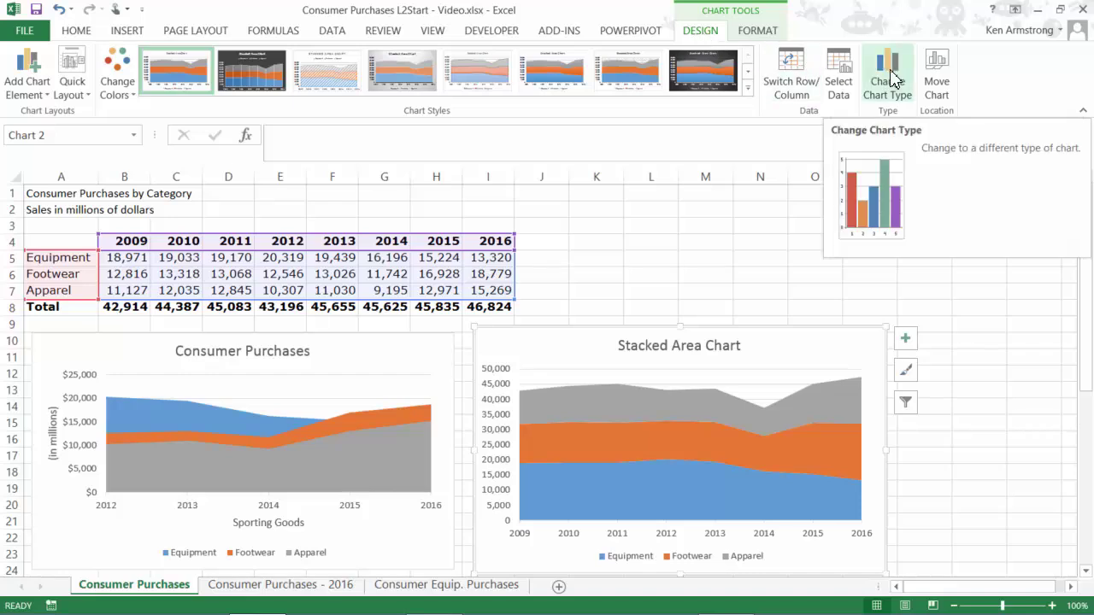
Step: Change the Stacked Area Chart to the 100% Stacked Area subtype
{"action": "left_click", "coordinate": [889, 77]}
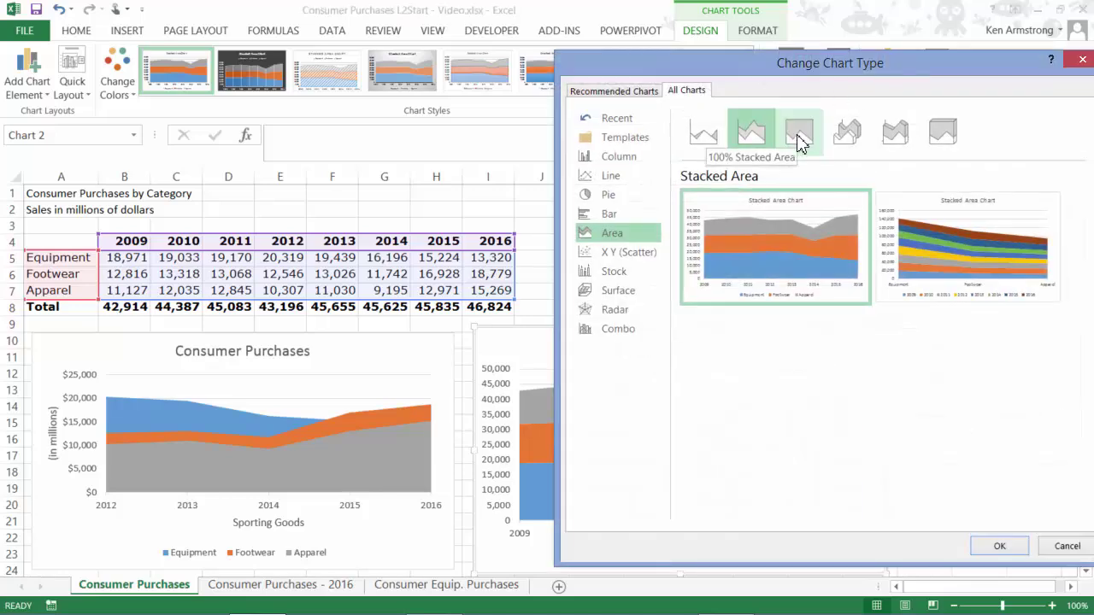
{"action": "left_click", "coordinate": [799, 137]}
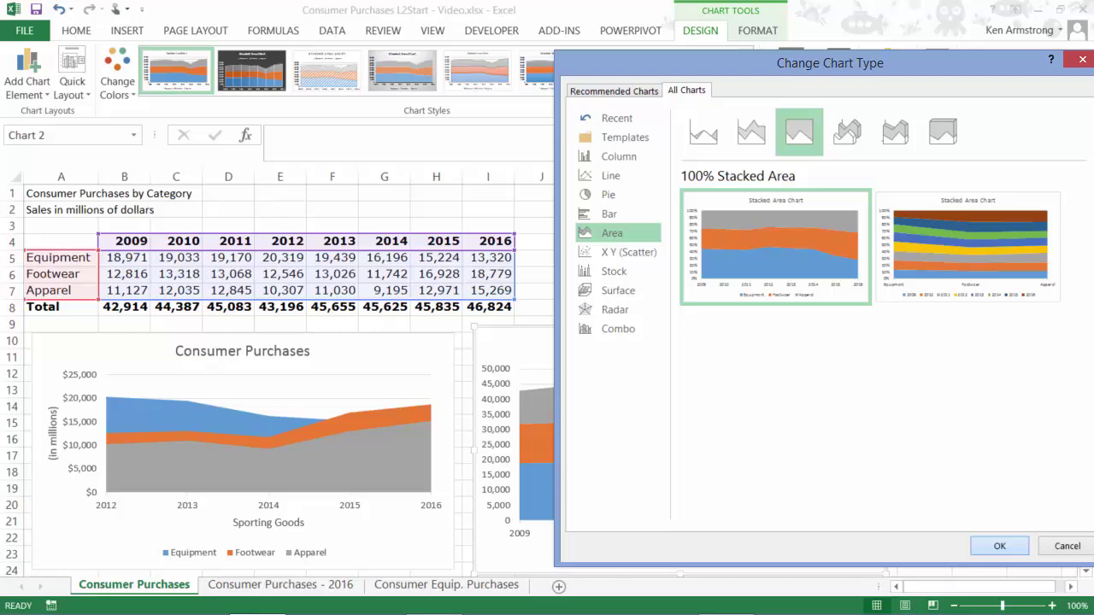
{"action": "left_click", "coordinate": [1000, 545]}
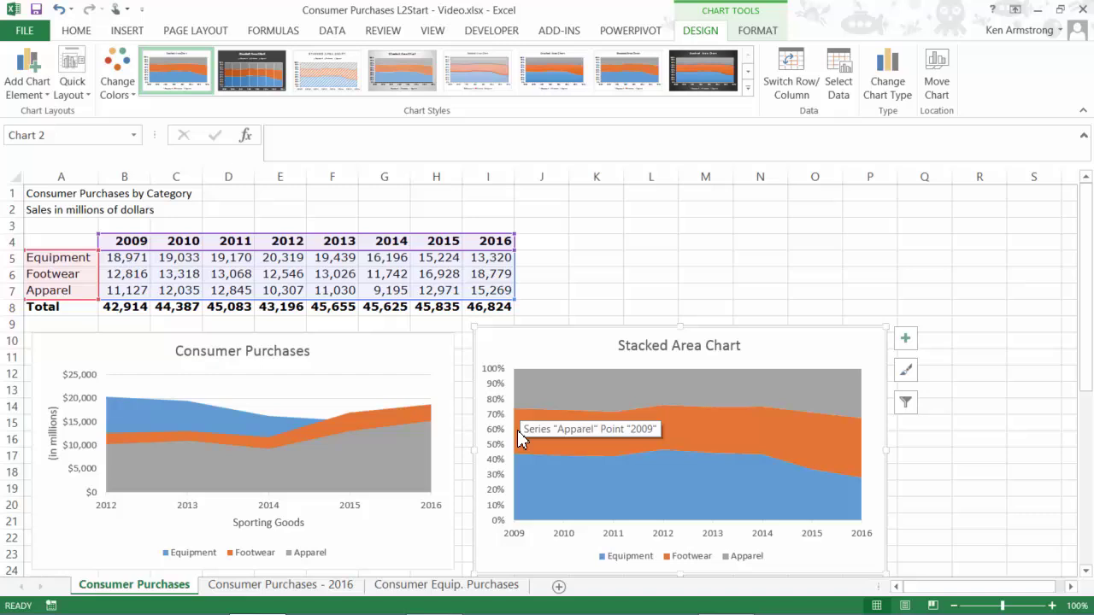
Step: Select the percentage axis and Footwear series, then view Line types in Change Chart Type
{"action": "left_click", "coordinate": [496, 489]}
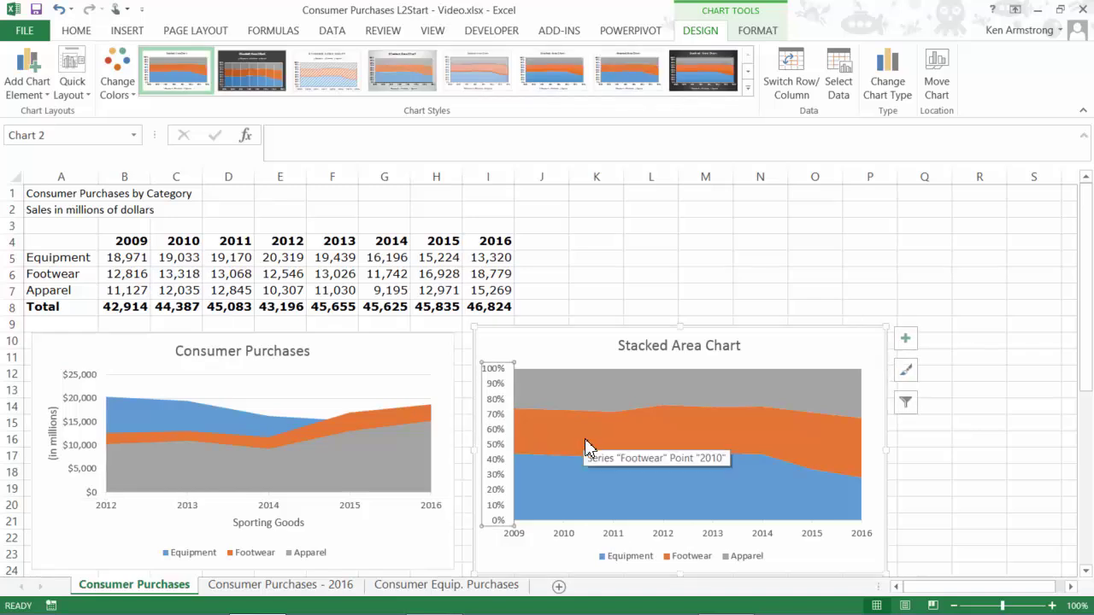
{"action": "left_click", "coordinate": [523, 462]}
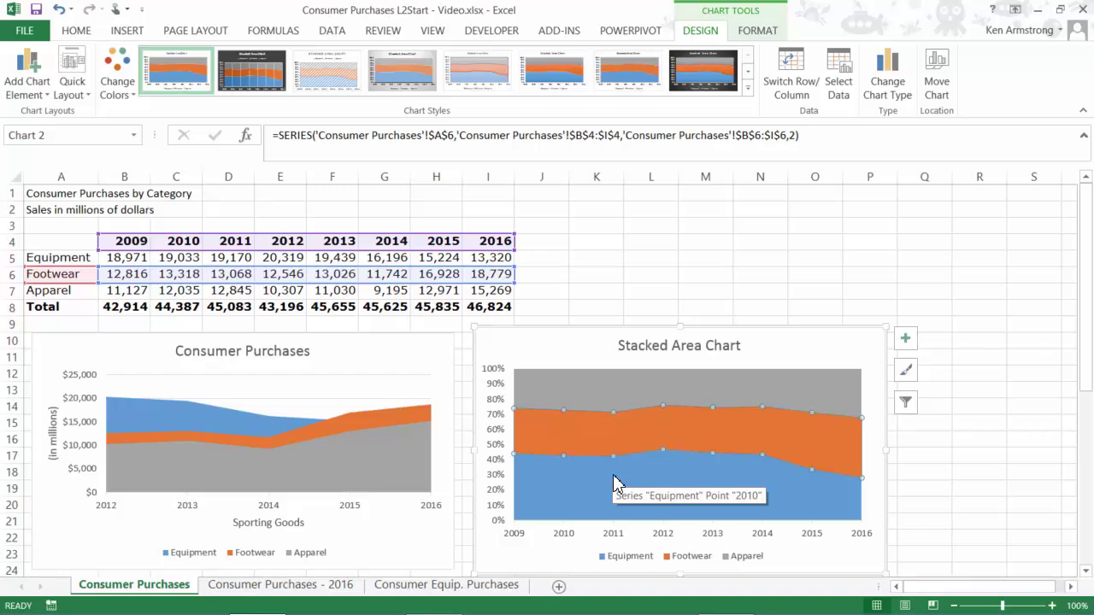
{"action": "left_click", "coordinate": [889, 72]}
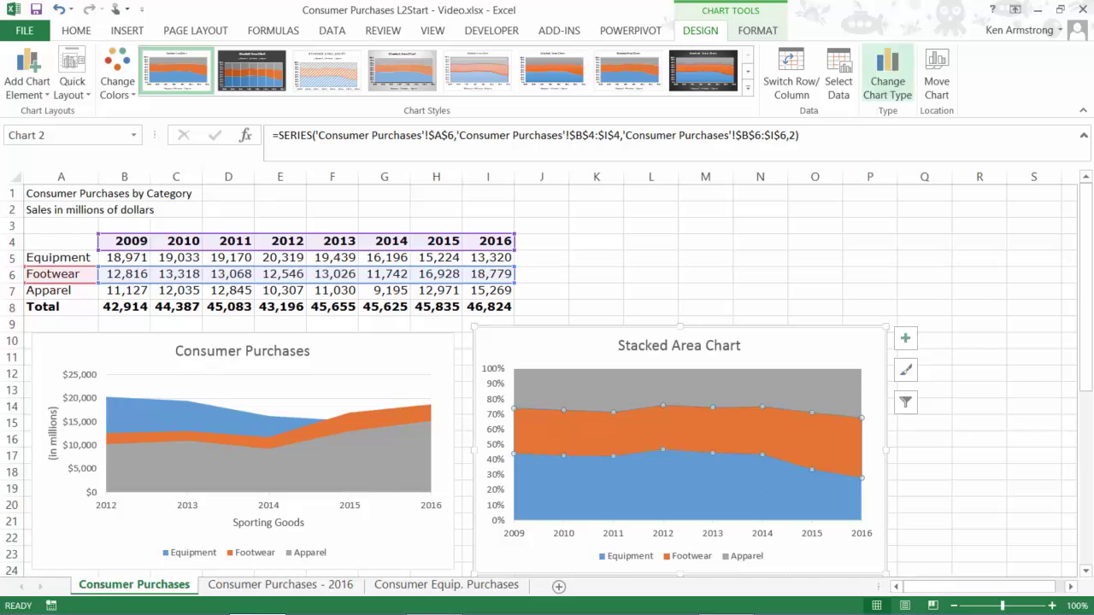
{"action": "left_click", "coordinate": [622, 178]}
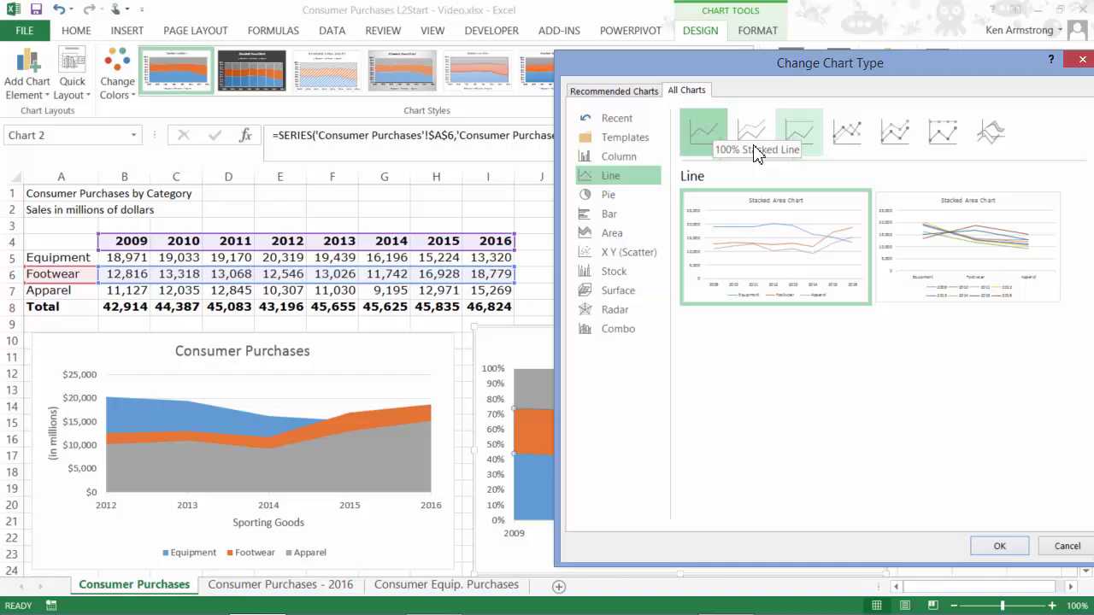
Step: Browse the Column and Bar chart variants, then cancel without changes
{"action": "left_click", "coordinate": [657, 157]}
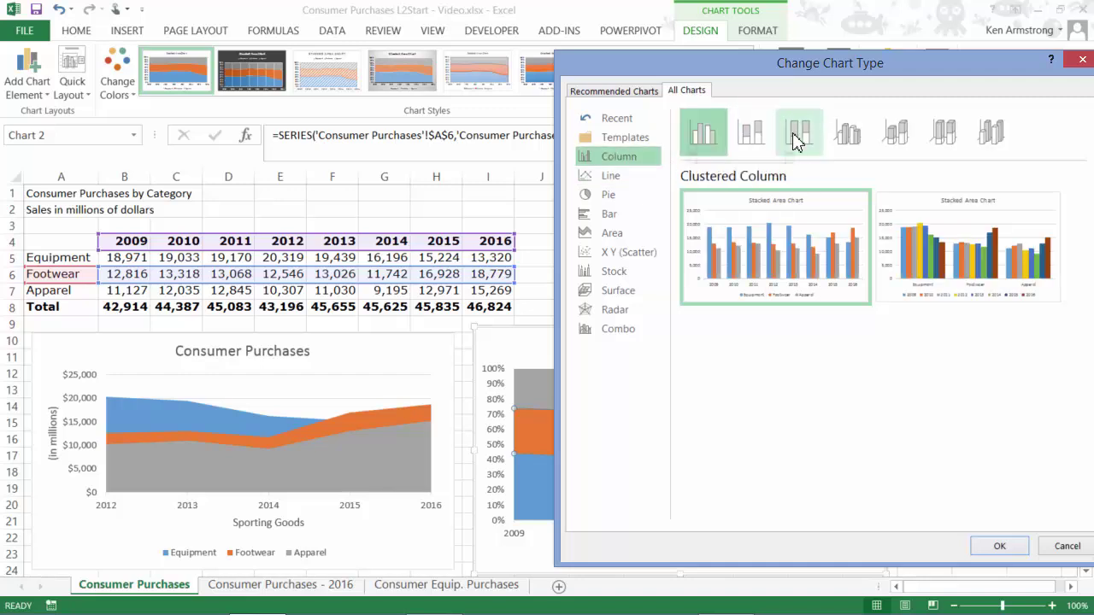
{"action": "left_click", "coordinate": [625, 219]}
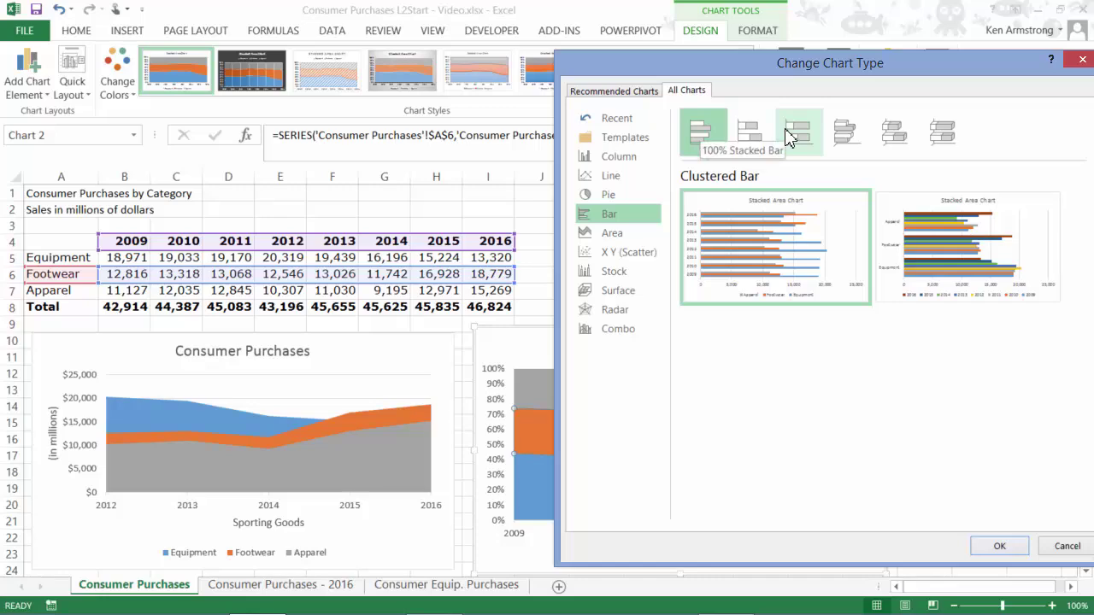
{"action": "left_click", "coordinate": [1067, 546]}
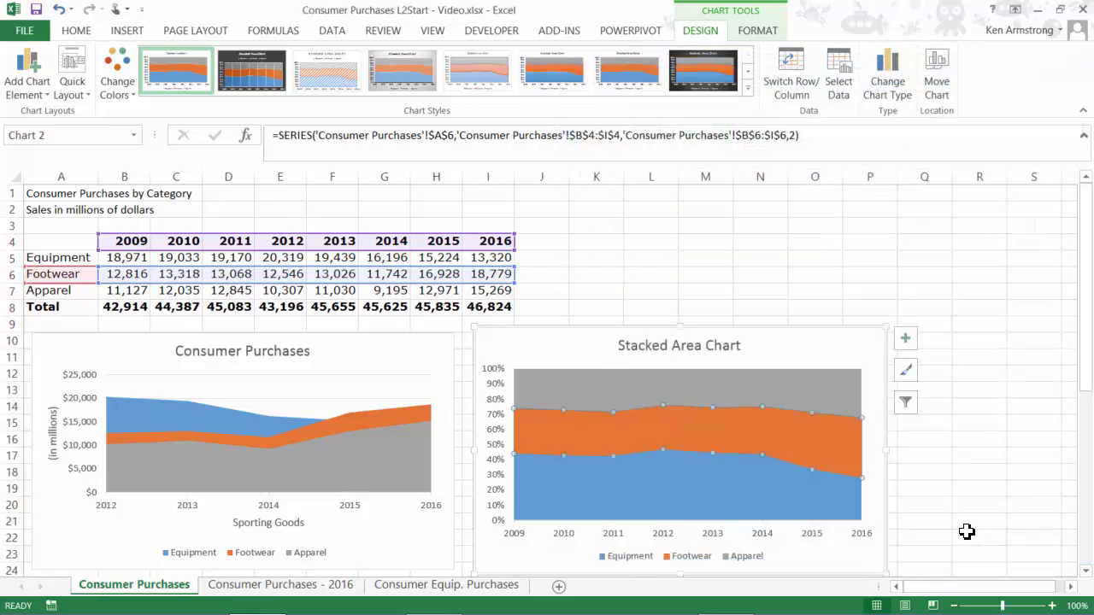
Step: Reopen Change Chart Type and view the Pie chart variants
{"action": "scroll", "coordinate": [838, 473], "scroll_direction": "down", "scroll_amount": 1}
{"action": "scroll", "coordinate": [883, 469], "scroll_direction": "down", "scroll_amount": 3}
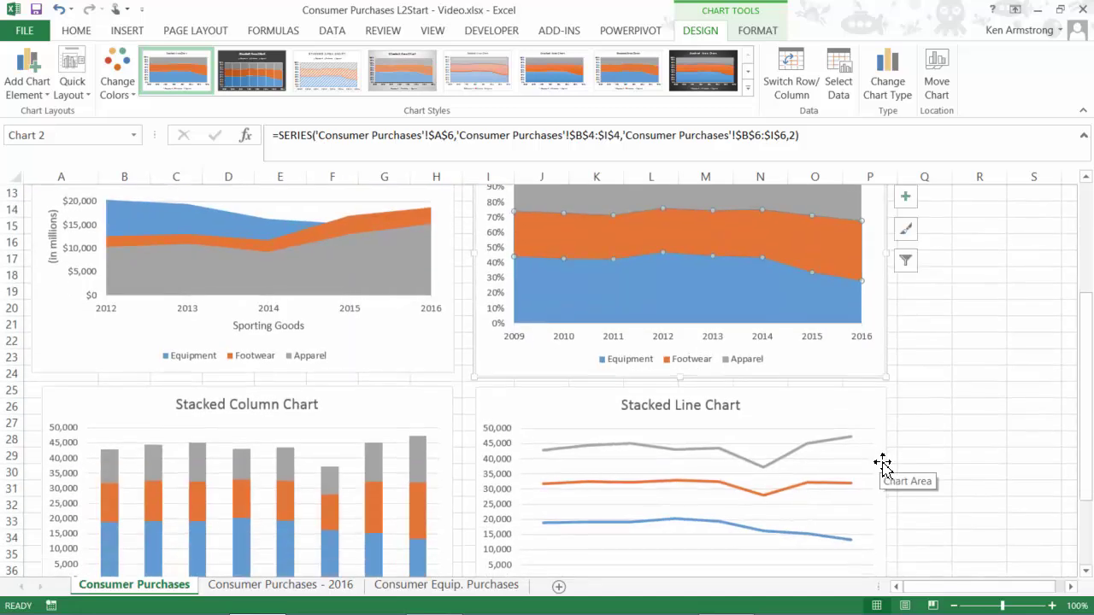
{"action": "scroll", "coordinate": [883, 466], "scroll_direction": "up", "scroll_amount": 4}
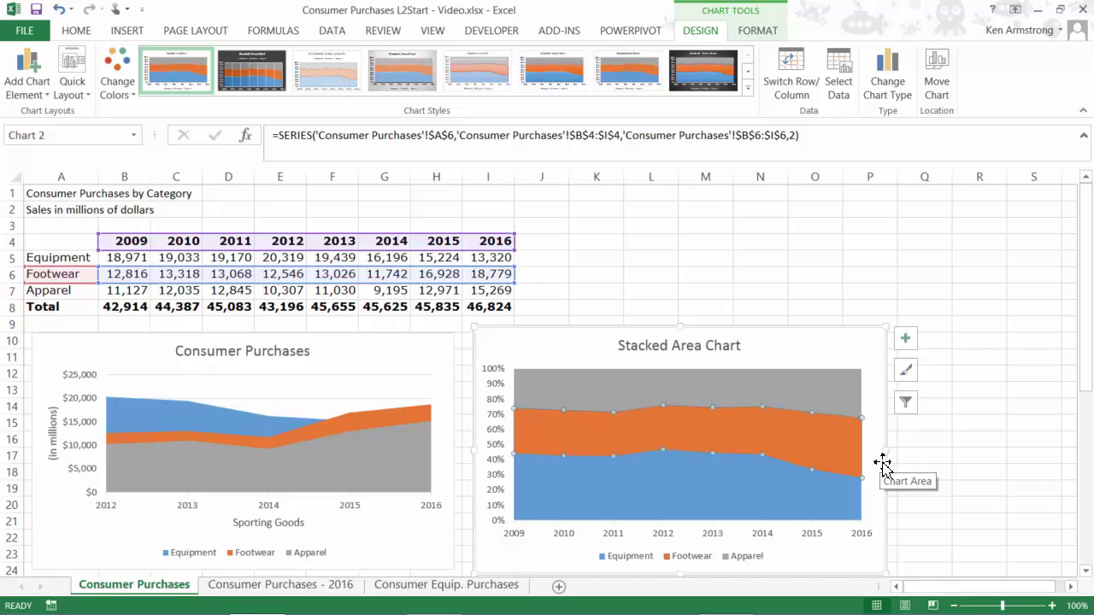
{"action": "left_click", "coordinate": [888, 81]}
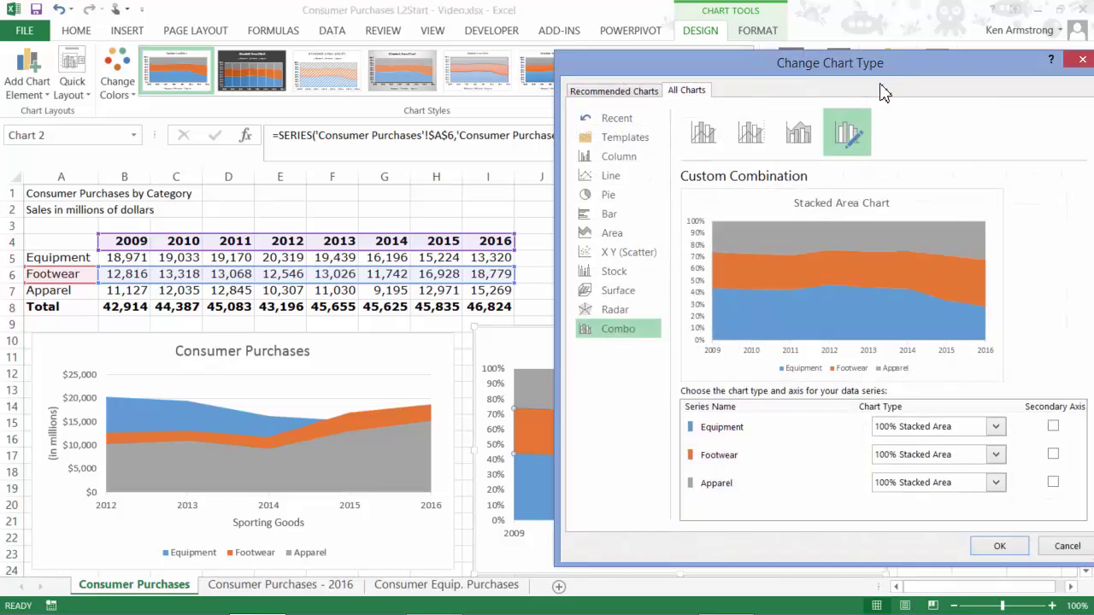
{"action": "left_click", "coordinate": [612, 195]}
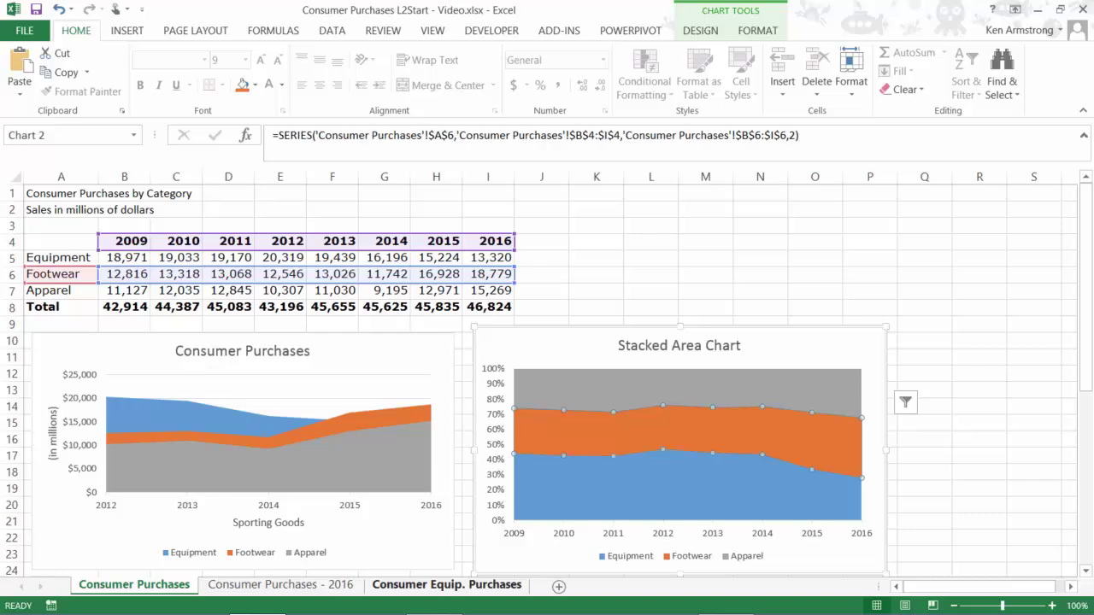
Step: On the Consumer Equip. Purchases sheet, set the 2016 pie chart's legend position to Right
{"action": "left_click", "coordinate": [447, 585]}
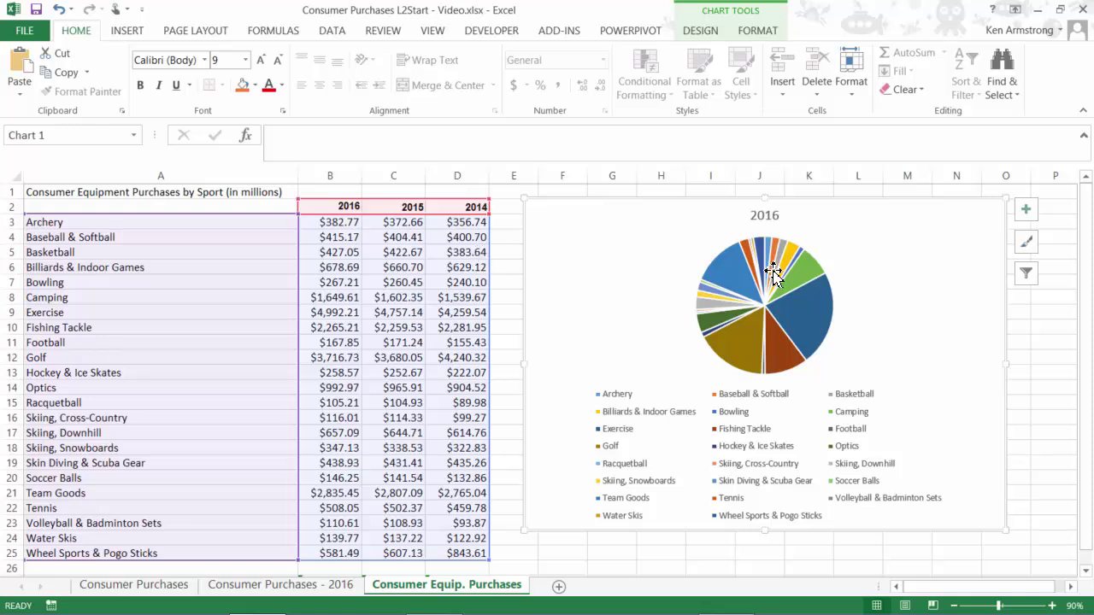
{"action": "mouse_move", "coordinate": [774, 279]}
{"action": "right_click", "coordinate": [958, 501]}
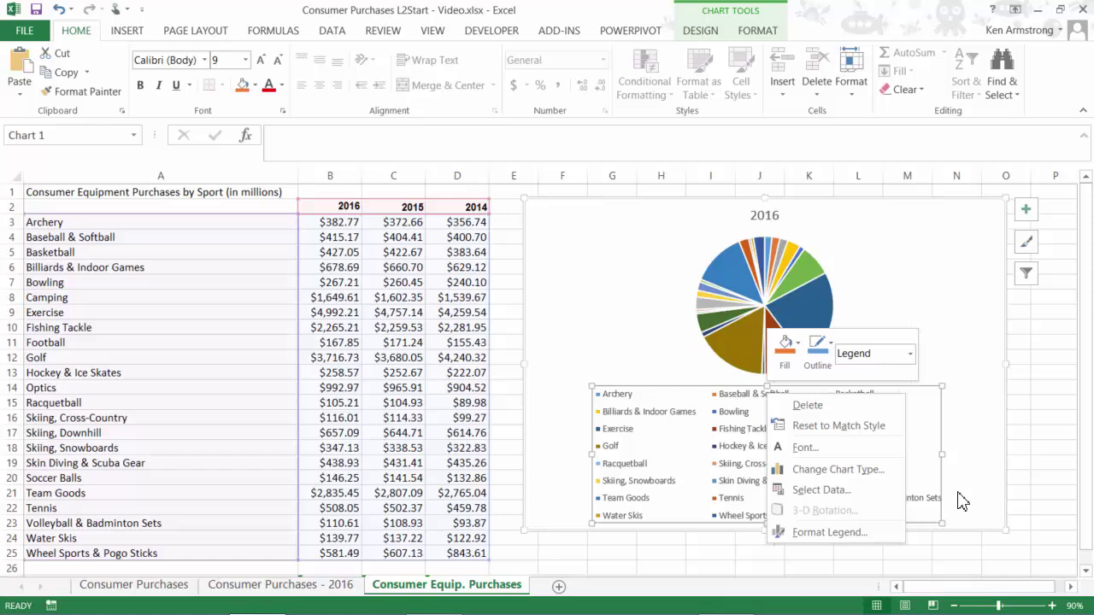
{"action": "left_click", "coordinate": [822, 532]}
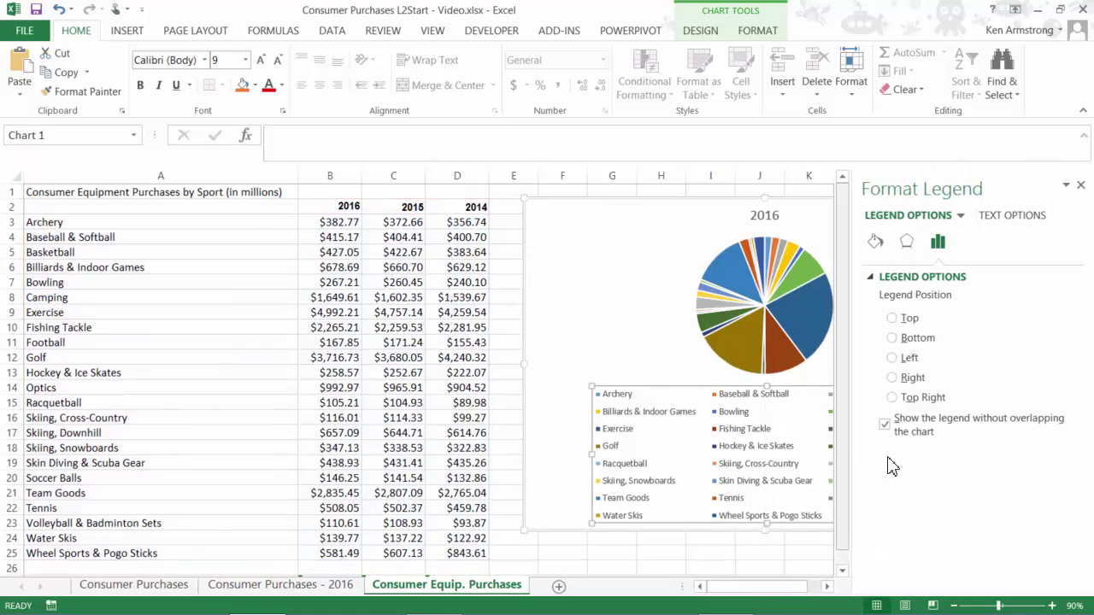
{"action": "left_click", "coordinate": [893, 378]}
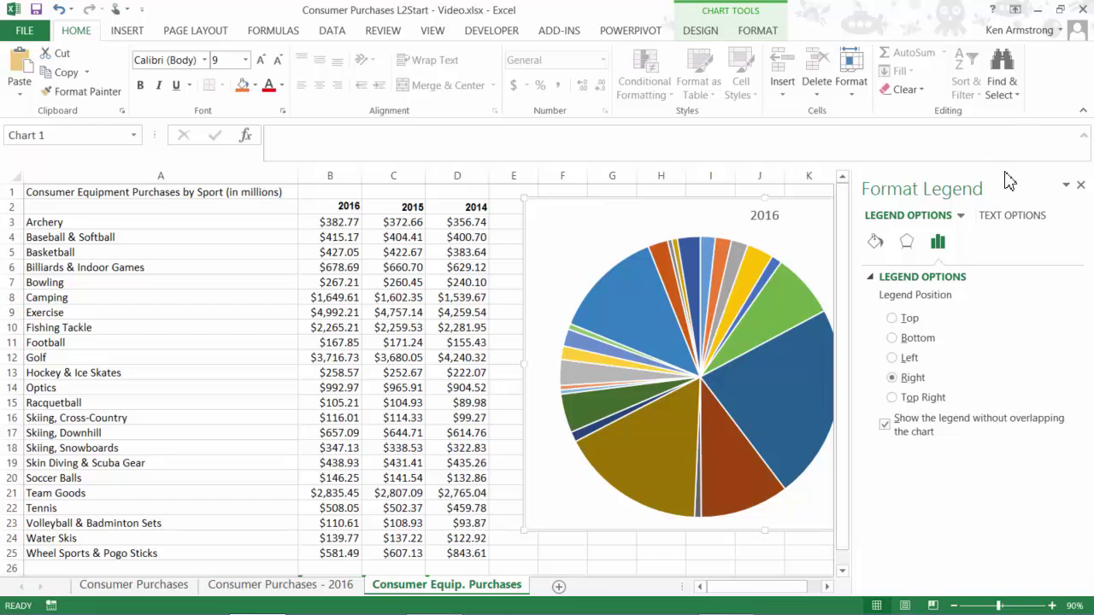
{"action": "left_click", "coordinate": [1081, 184]}
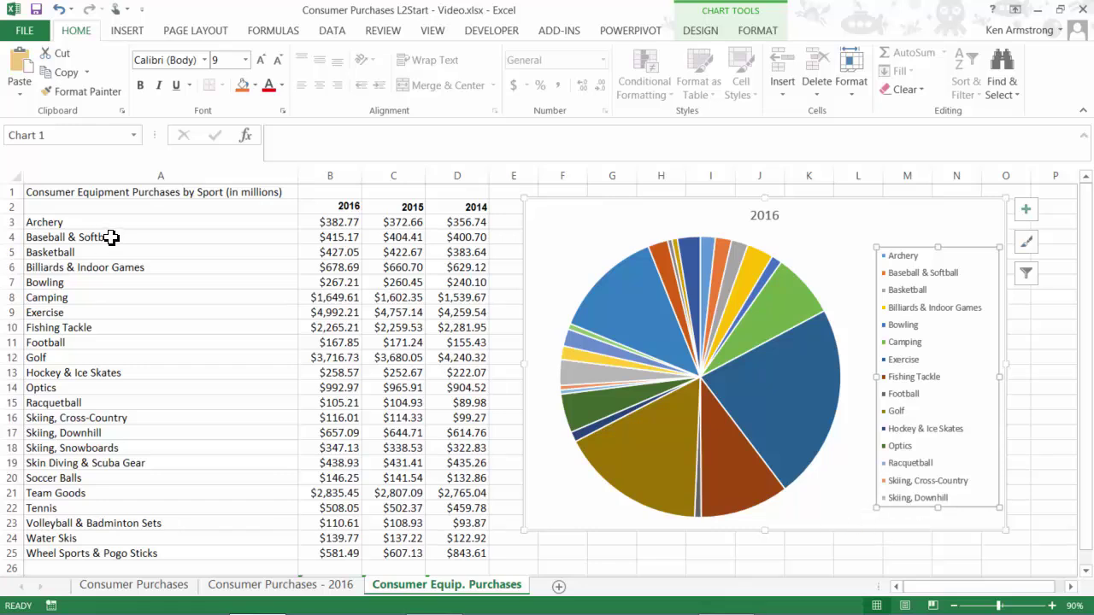
Step: Select the sports table A3:D25 and open the Sort dialog
{"action": "left_click_drag", "start_coordinate": [78, 224], "coordinate": [104, 553]}
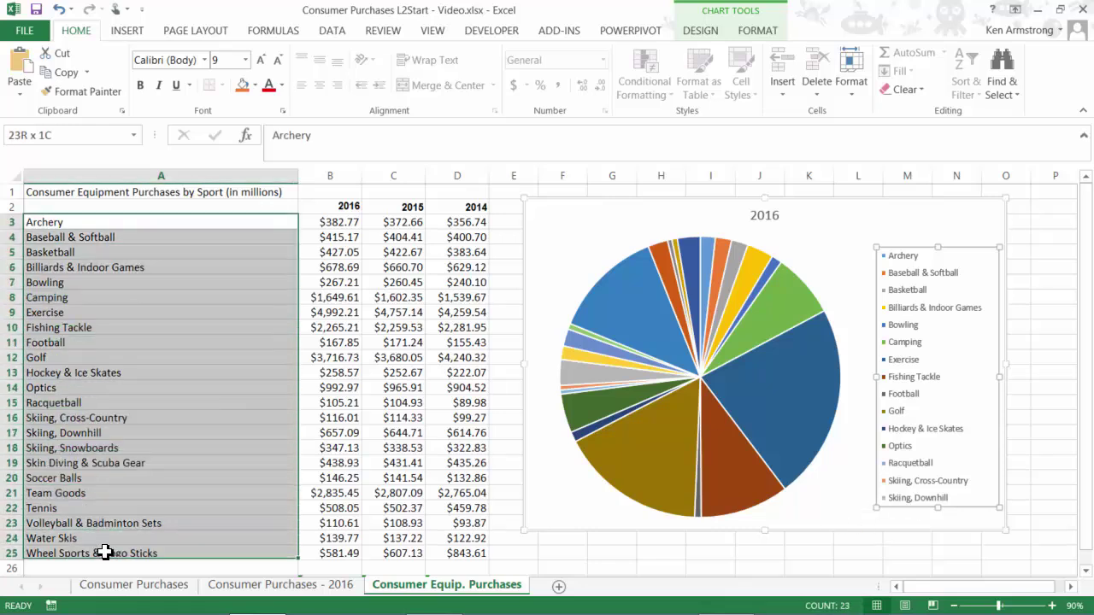
{"action": "left_click", "coordinate": [199, 227]}
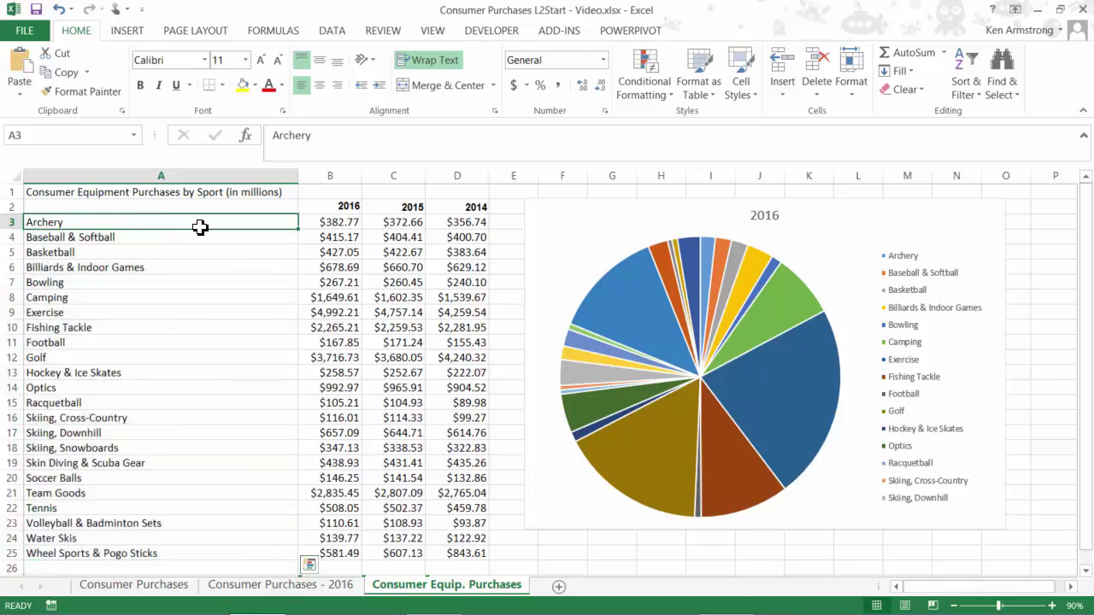
{"action": "left_click_drag", "start_coordinate": [199, 227], "coordinate": [469, 554]}
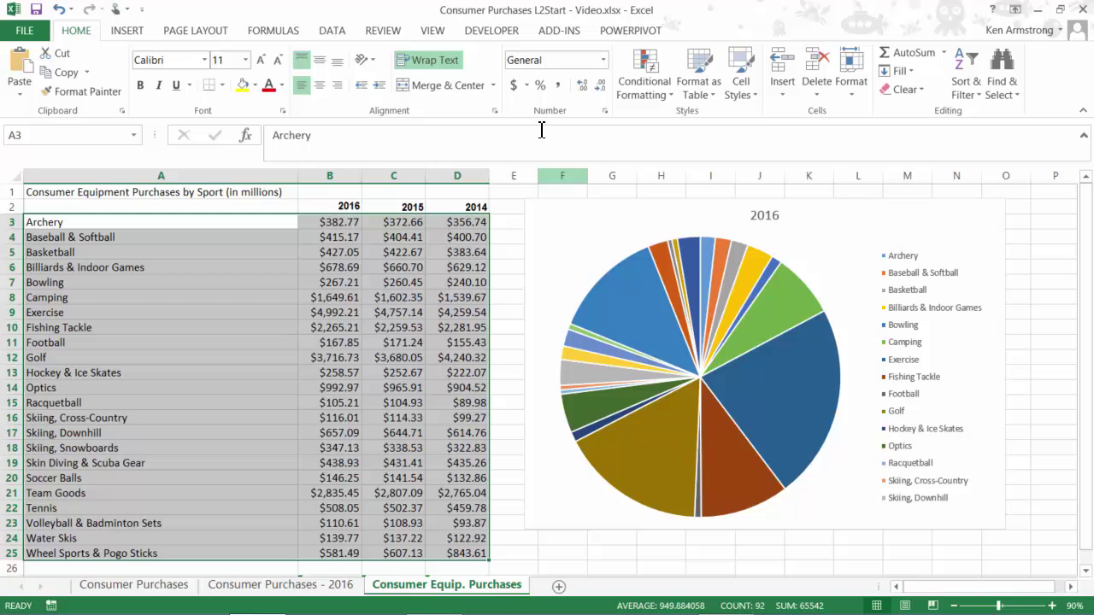
{"action": "left_click", "coordinate": [331, 33]}
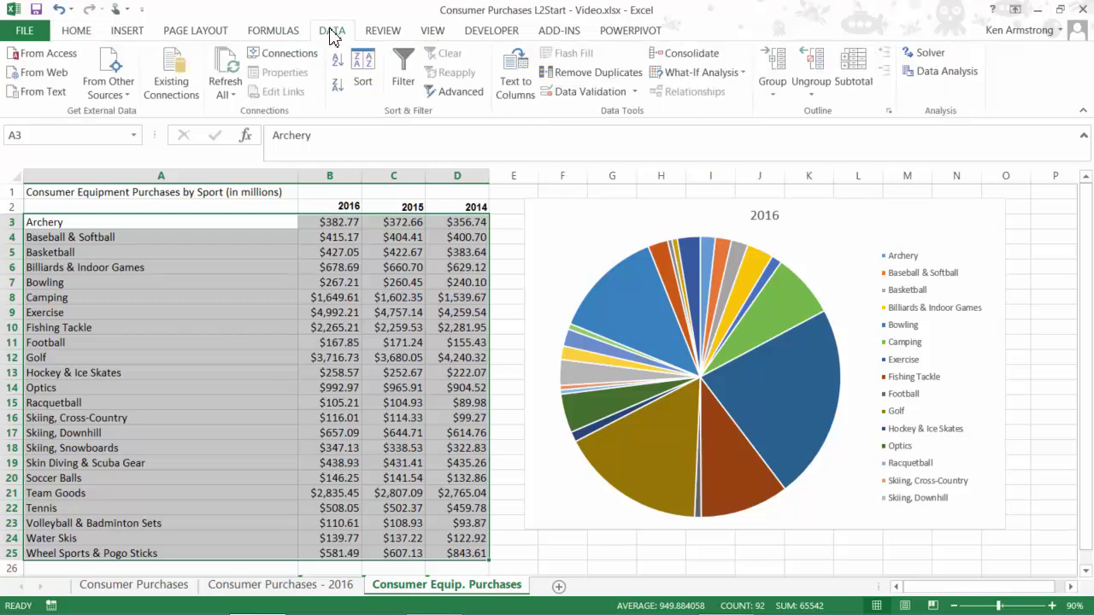
{"action": "left_click", "coordinate": [366, 64]}
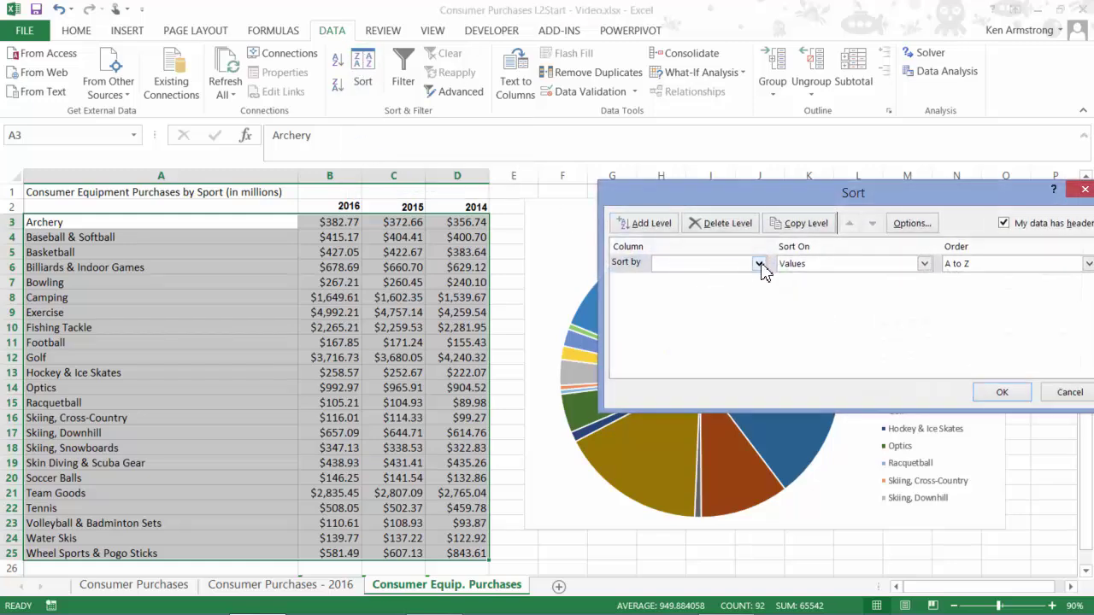
Step: Sort the table by column 2016, Largest to Smallest
{"action": "left_click", "coordinate": [759, 265]}
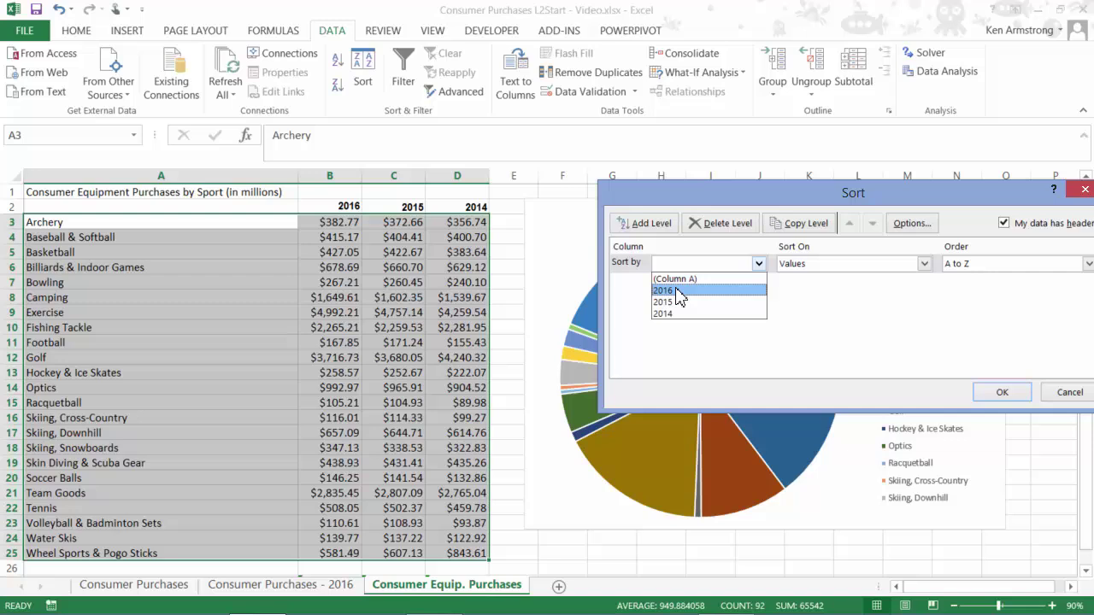
{"action": "key", "text": "Return"}
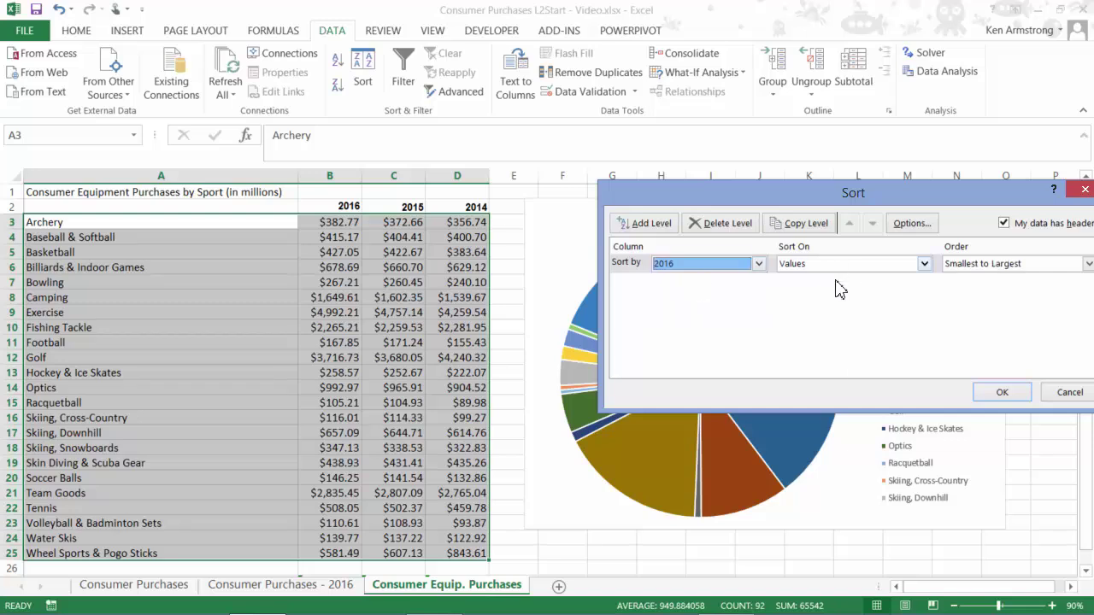
{"action": "left_click_drag", "start_coordinate": [863, 196], "coordinate": [744, 186]}
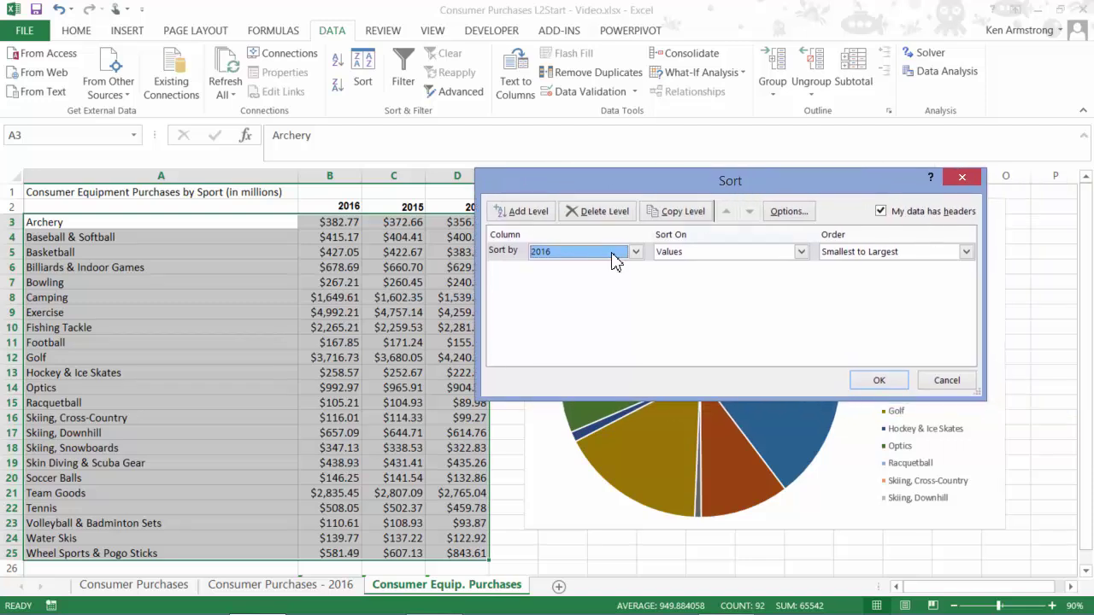
{"action": "left_click", "coordinate": [638, 252]}
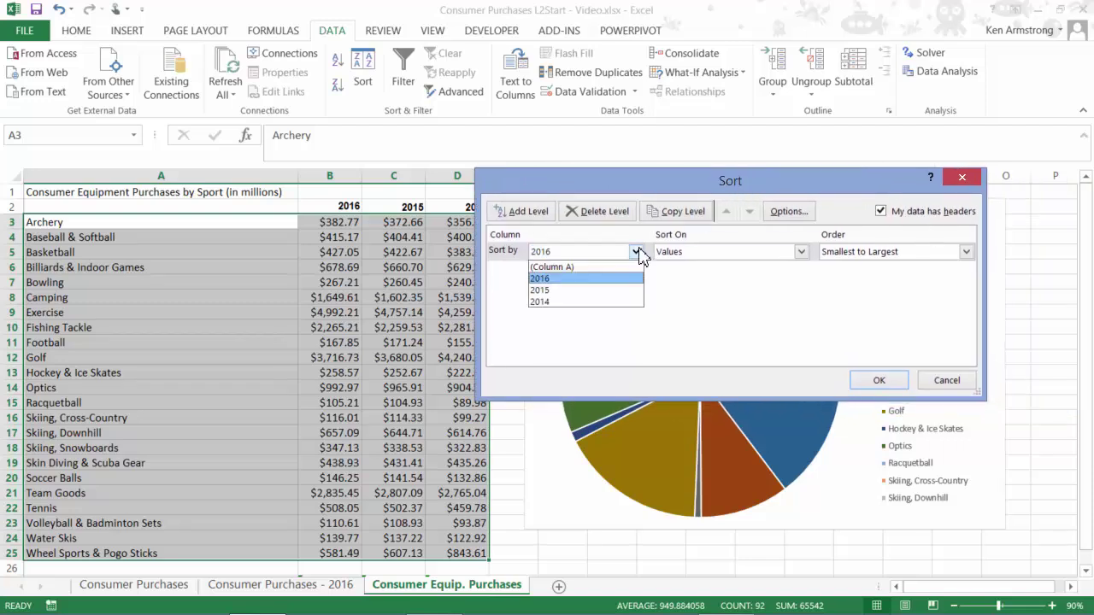
{"action": "left_click", "coordinate": [641, 253]}
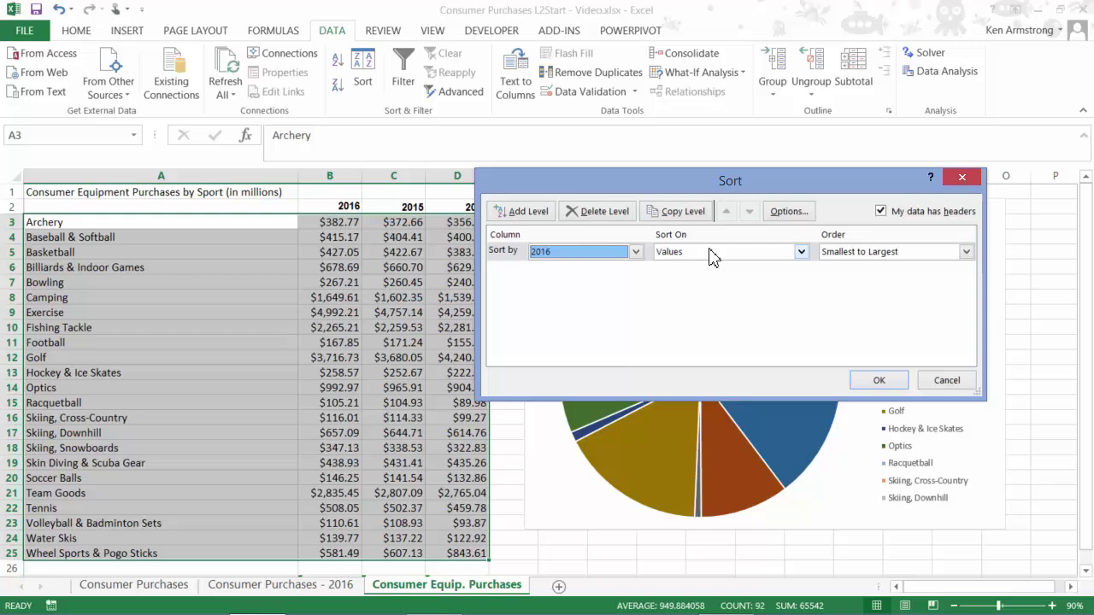
{"action": "left_click", "coordinate": [889, 253]}
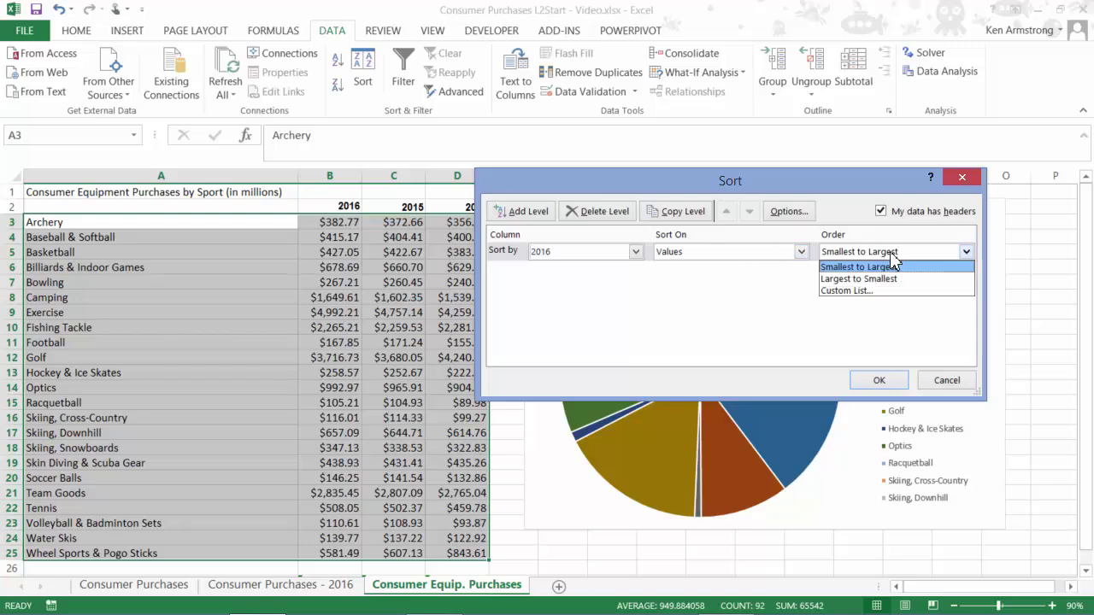
{"action": "left_click", "coordinate": [883, 278]}
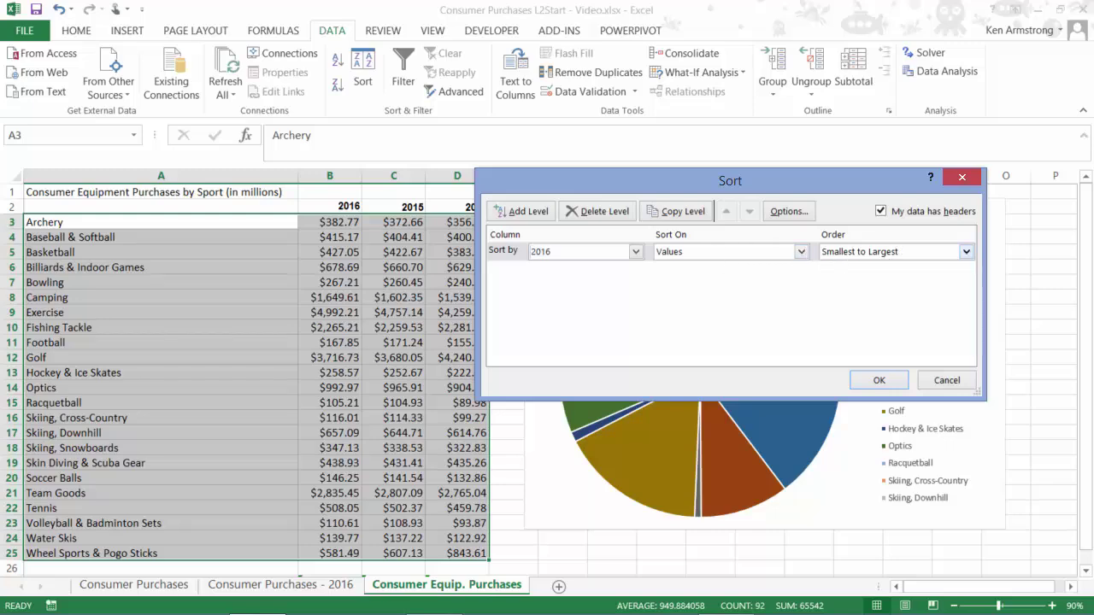
{"action": "left_click", "coordinate": [894, 384]}
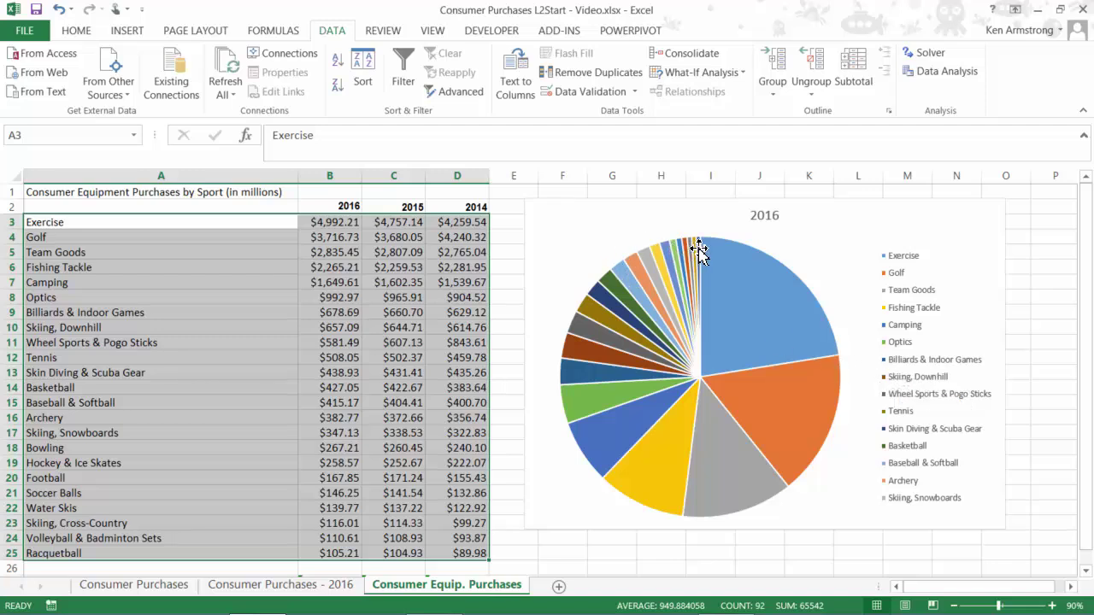
{"action": "mouse_move", "coordinate": [700, 248]}
{"action": "mouse_move", "coordinate": [761, 288]}
{"action": "mouse_move", "coordinate": [801, 422]}
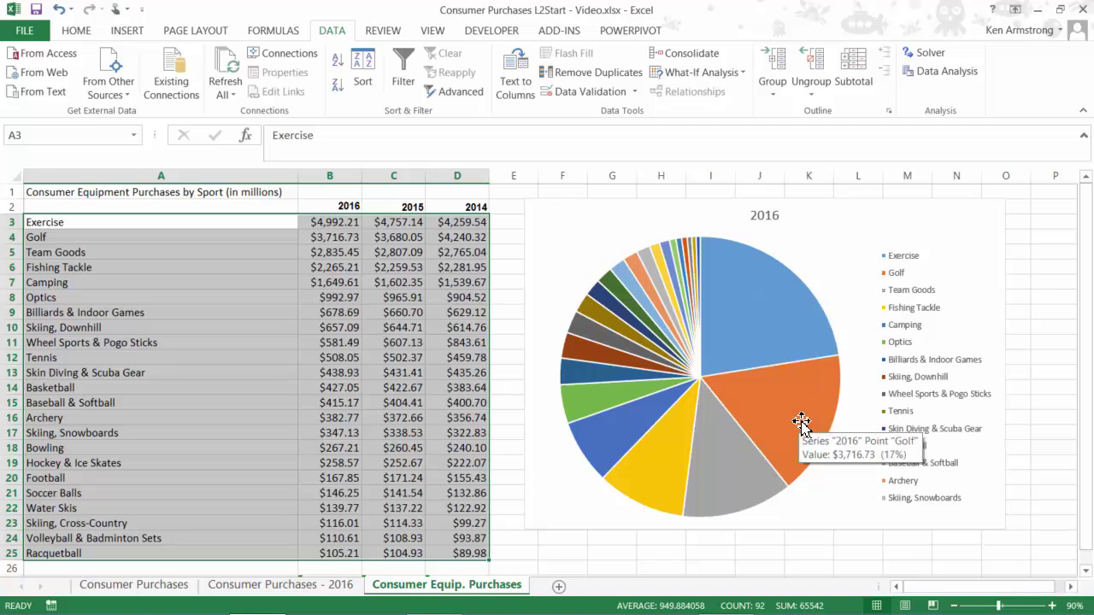
{"action": "mouse_move", "coordinate": [725, 465]}
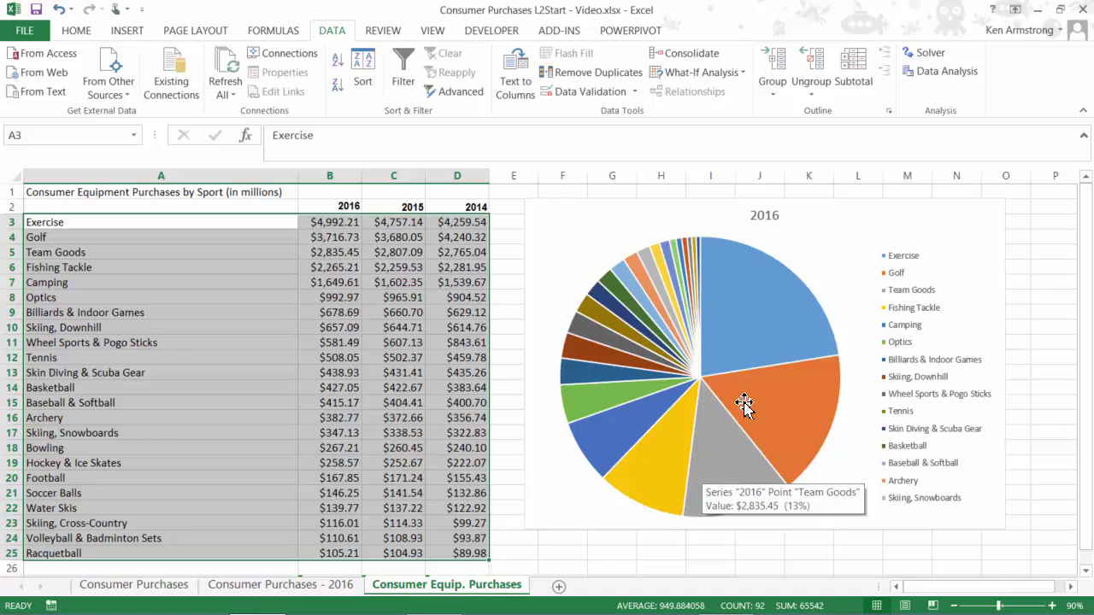
{"action": "mouse_move", "coordinate": [748, 308]}
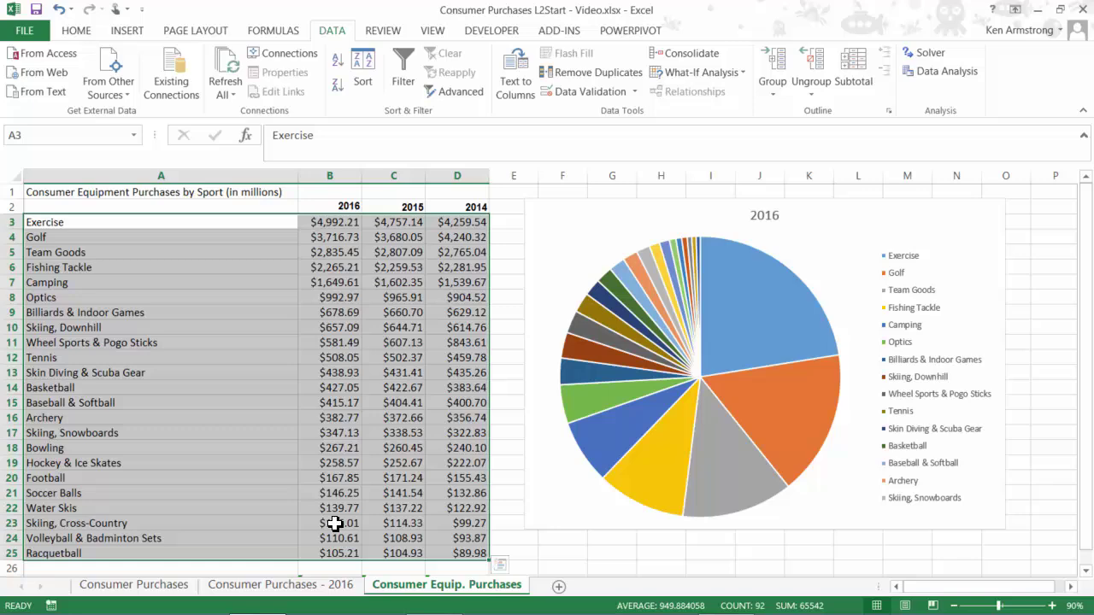
Step: Stretch the pie chart downward until the legend includes Racquetball, then select the legend and pie series
{"action": "left_click", "coordinate": [791, 524]}
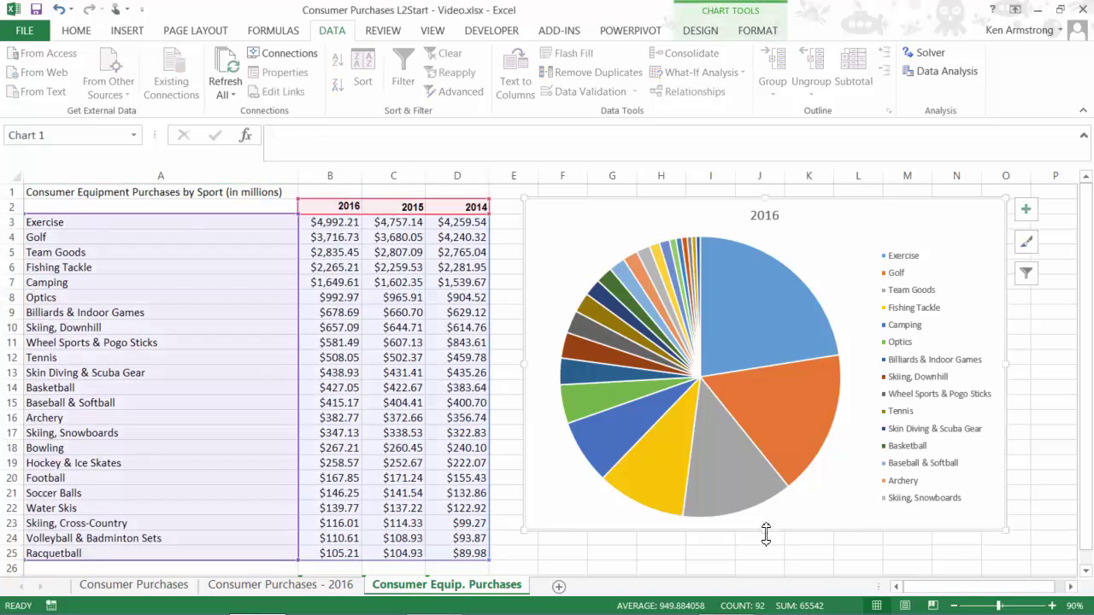
{"action": "left_click_drag", "start_coordinate": [766, 540], "coordinate": [766, 566]}
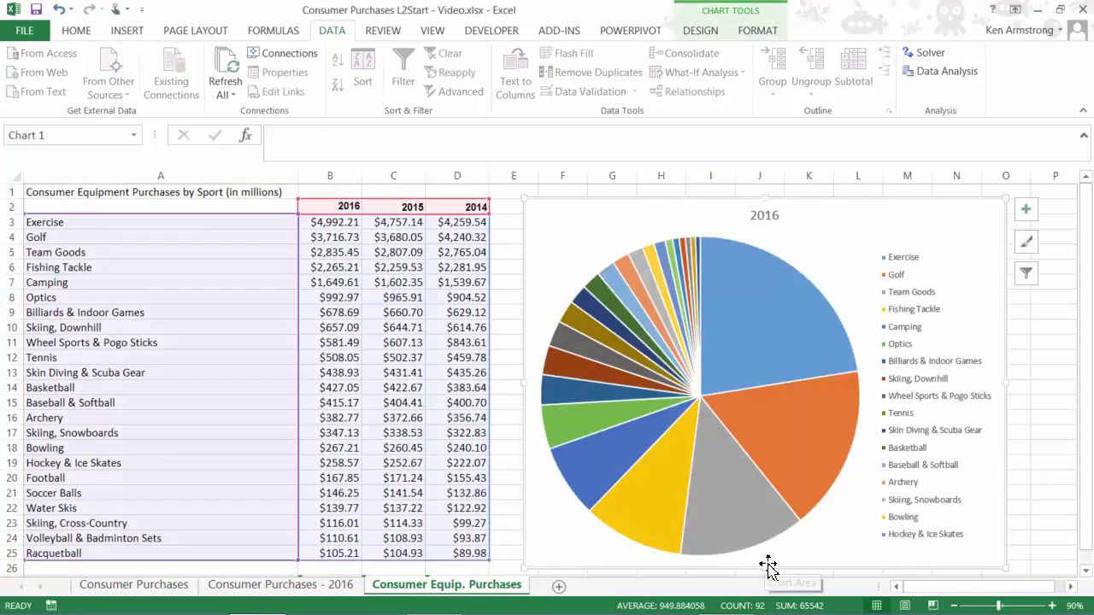
{"action": "scroll", "coordinate": [867, 510], "scroll_direction": "down", "scroll_amount": 1}
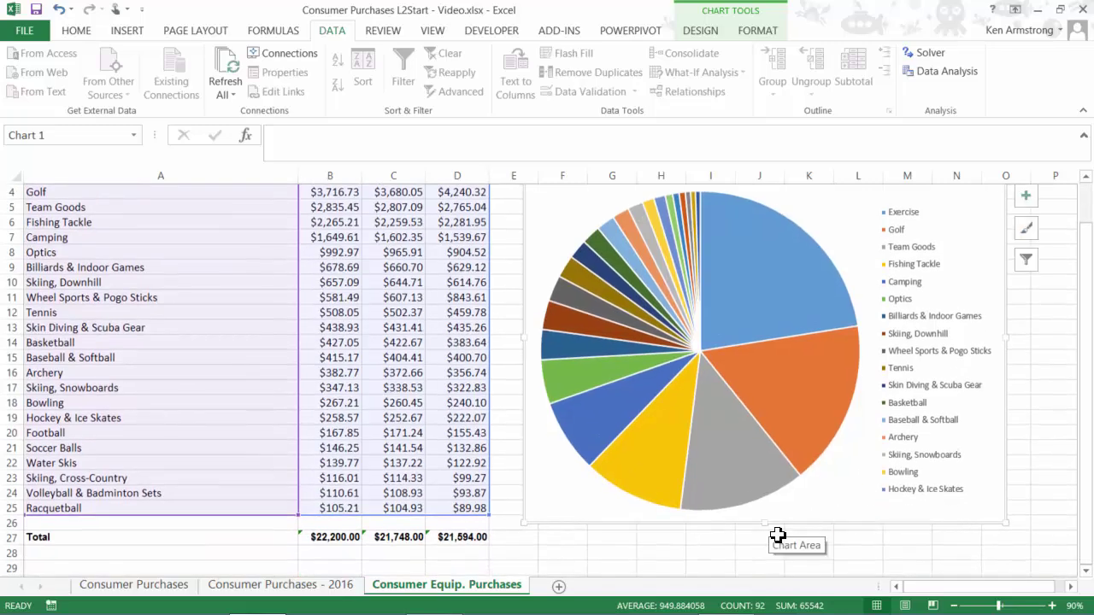
{"action": "left_click_drag", "start_coordinate": [766, 523], "coordinate": [760, 564]}
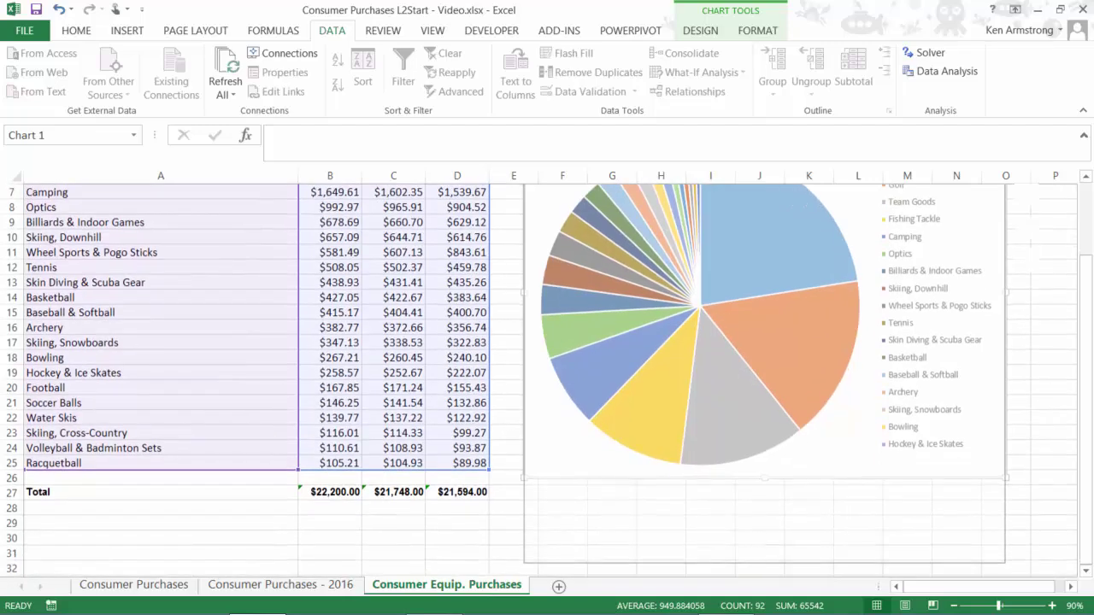
{"action": "scroll", "coordinate": [761, 566], "scroll_direction": "down", "scroll_amount": 1}
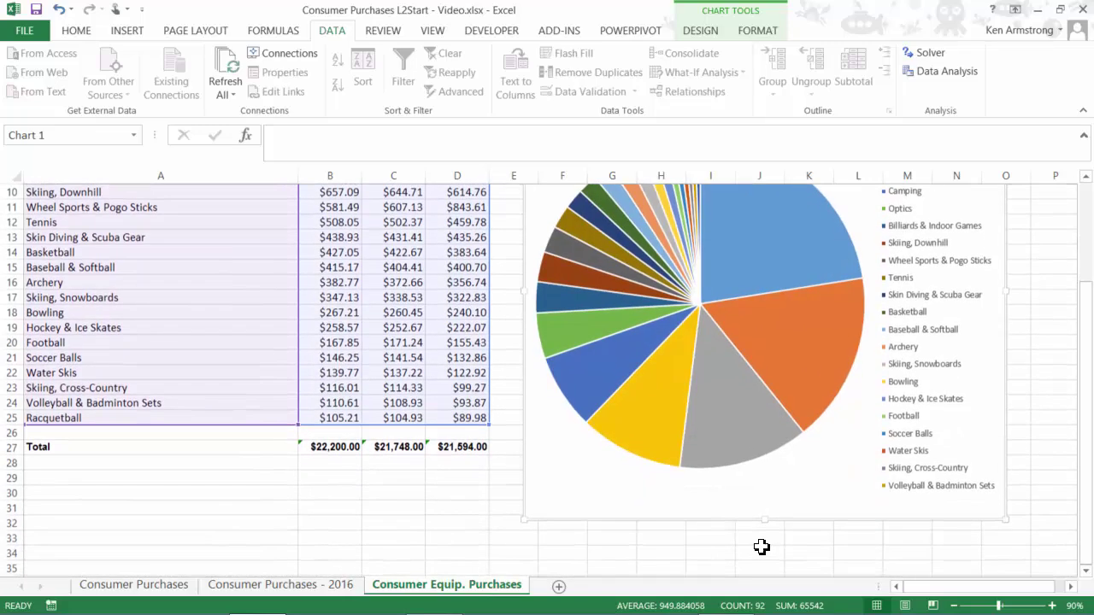
{"action": "left_click_drag", "start_coordinate": [765, 519], "coordinate": [764, 554]}
{"action": "left_click", "coordinate": [916, 516]}
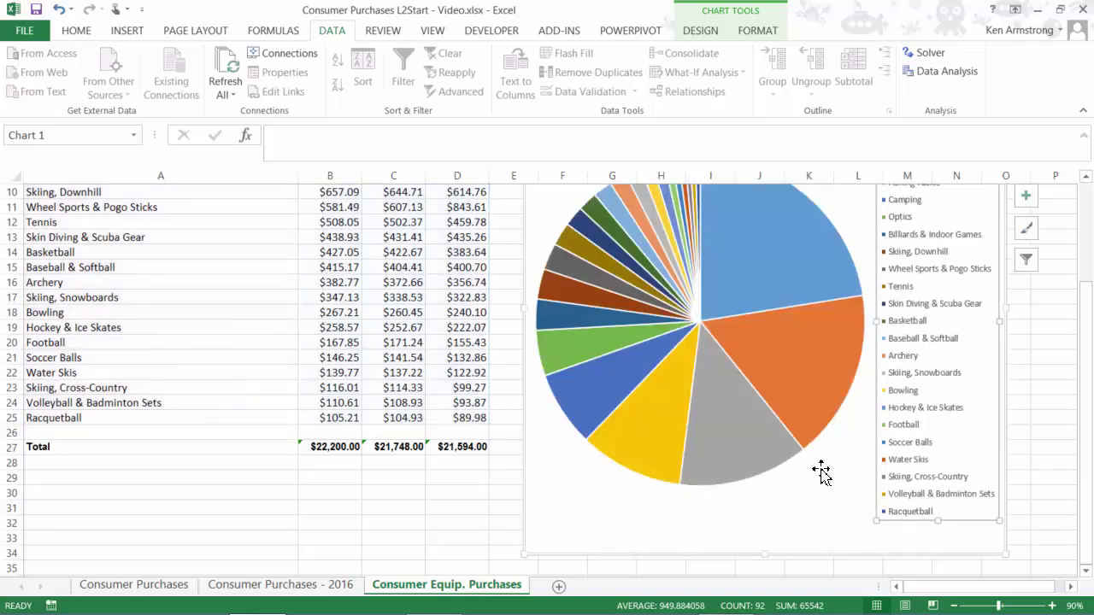
{"action": "scroll", "coordinate": [821, 482], "scroll_direction": "up", "scroll_amount": 3}
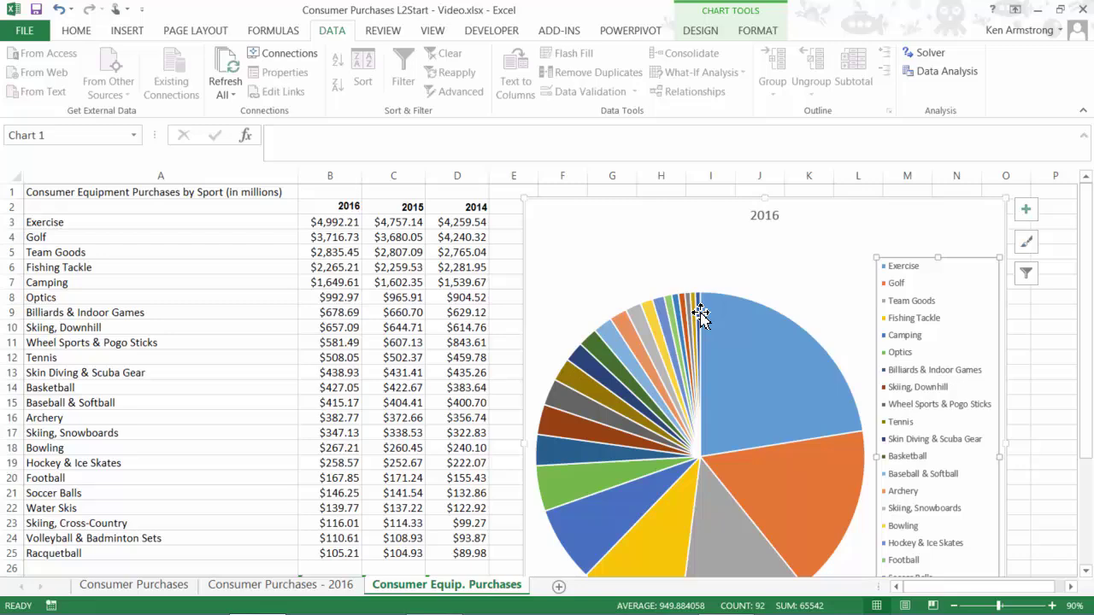
{"action": "left_click", "coordinate": [700, 314]}
{"action": "left_click", "coordinate": [706, 302]}
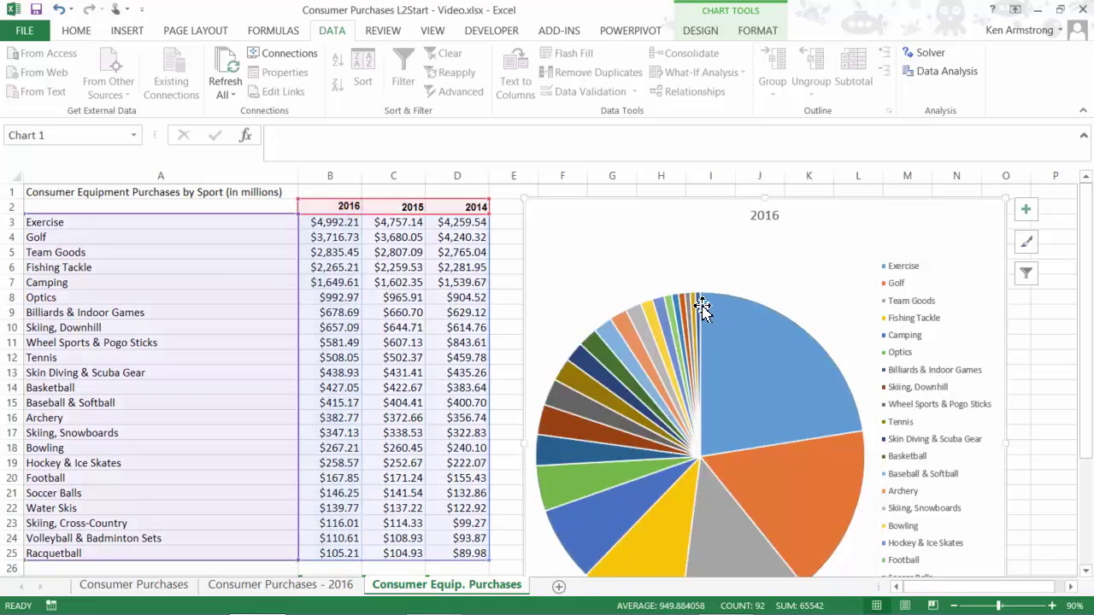
{"action": "mouse_move", "coordinate": [699, 306]}
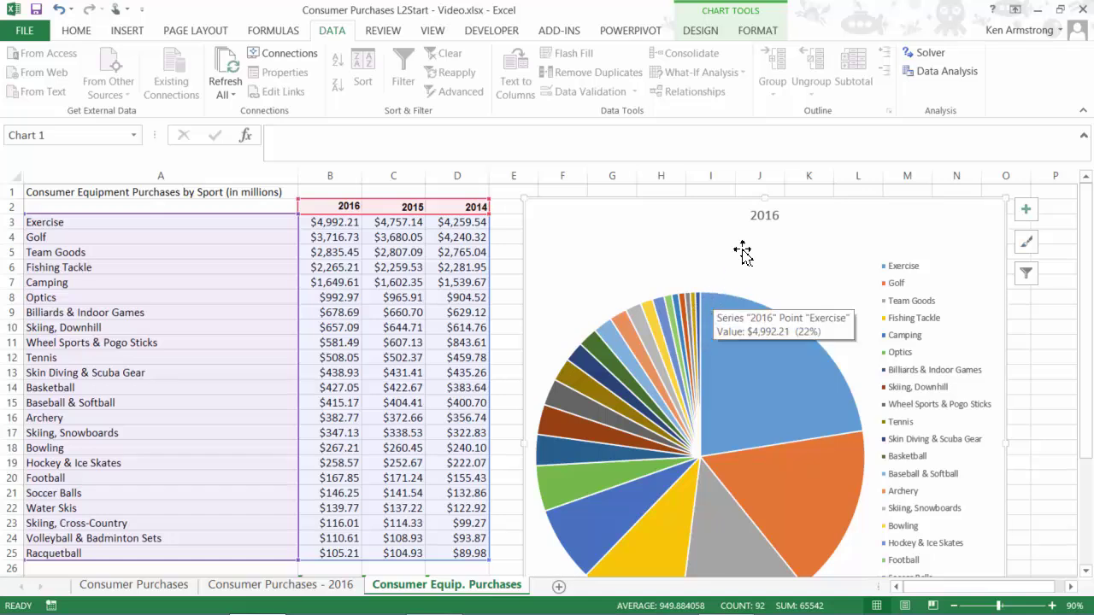
Step: Change the 2016 pie chart to the Pie of Pie type
{"action": "left_click", "coordinate": [712, 32]}
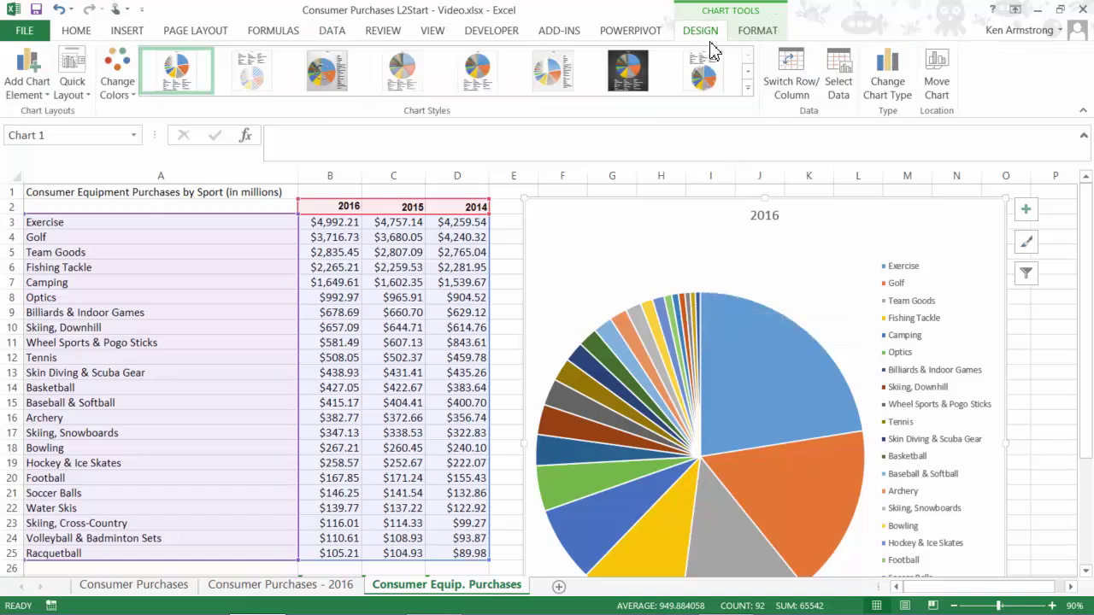
{"action": "left_click", "coordinate": [888, 81]}
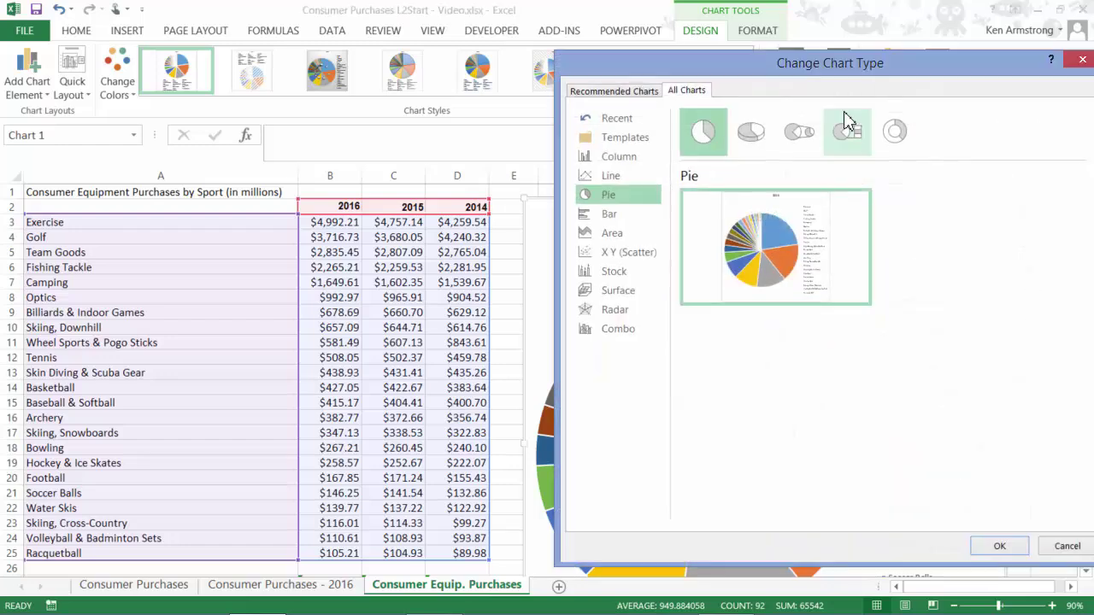
{"action": "left_click", "coordinate": [804, 143]}
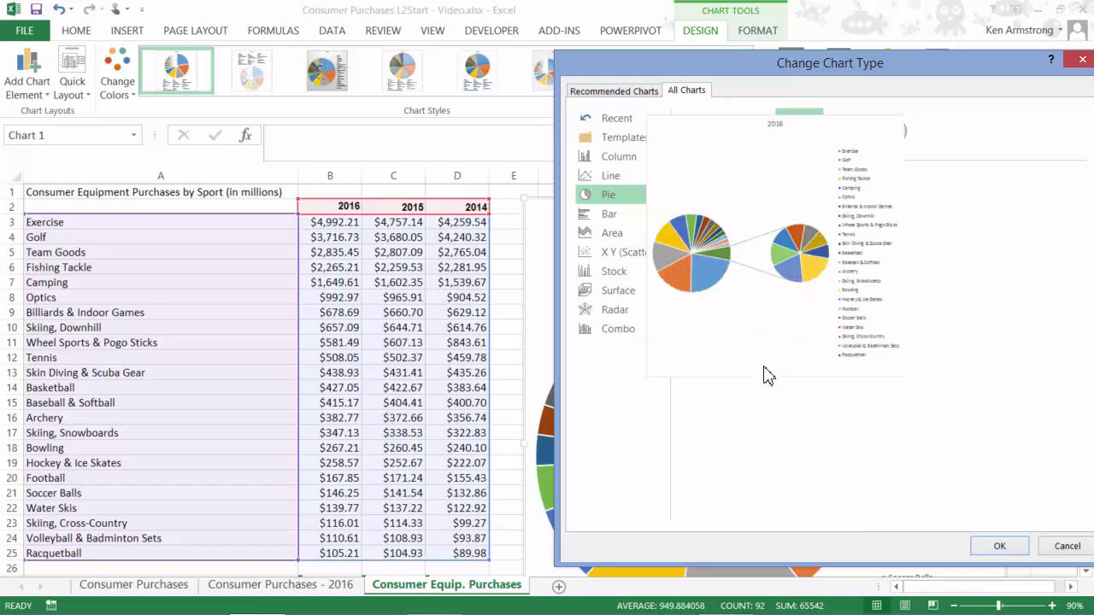
{"action": "left_click", "coordinate": [994, 546]}
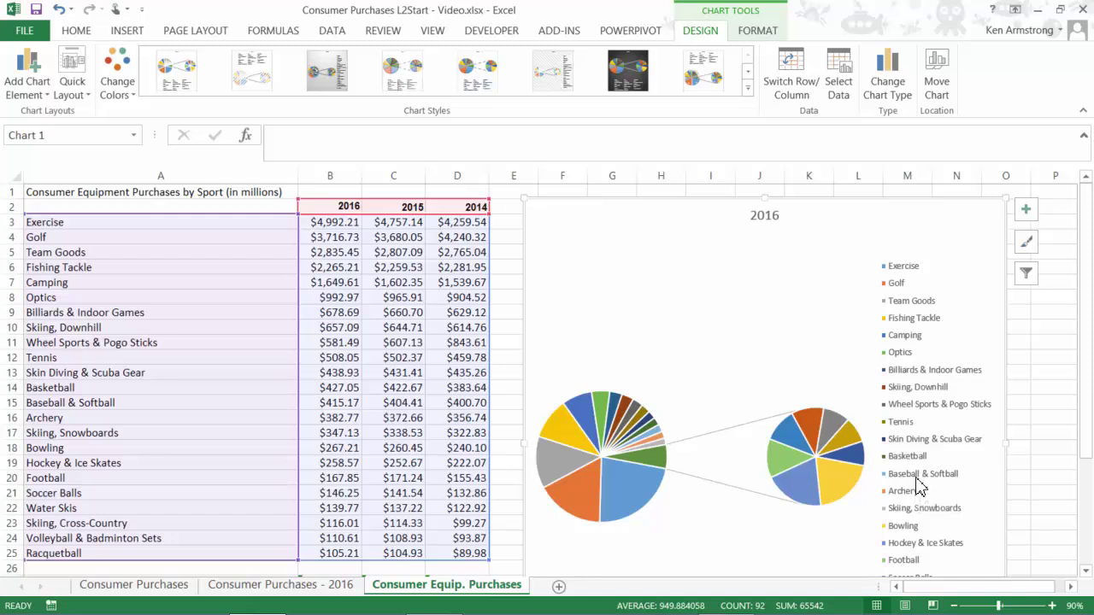
Step: Widen the Pie of Pie chart, adjust a secondary-pie slice, and move it over columns A–H
{"action": "scroll", "coordinate": [918, 483], "scroll_direction": "down", "scroll_amount": 2}
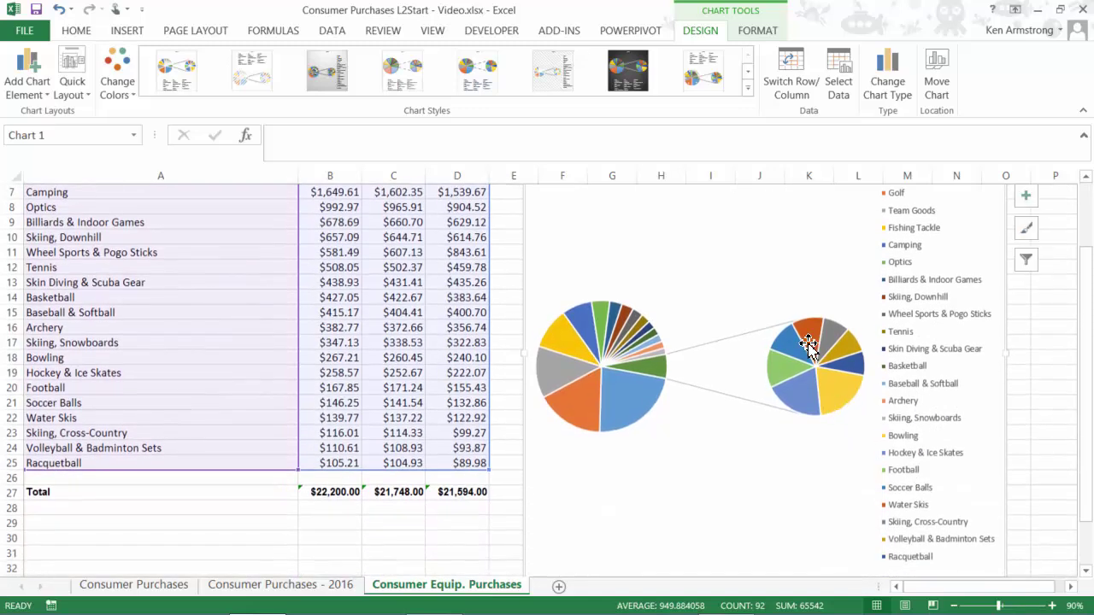
{"action": "mouse_move", "coordinate": [808, 342]}
{"action": "mouse_move", "coordinate": [846, 389]}
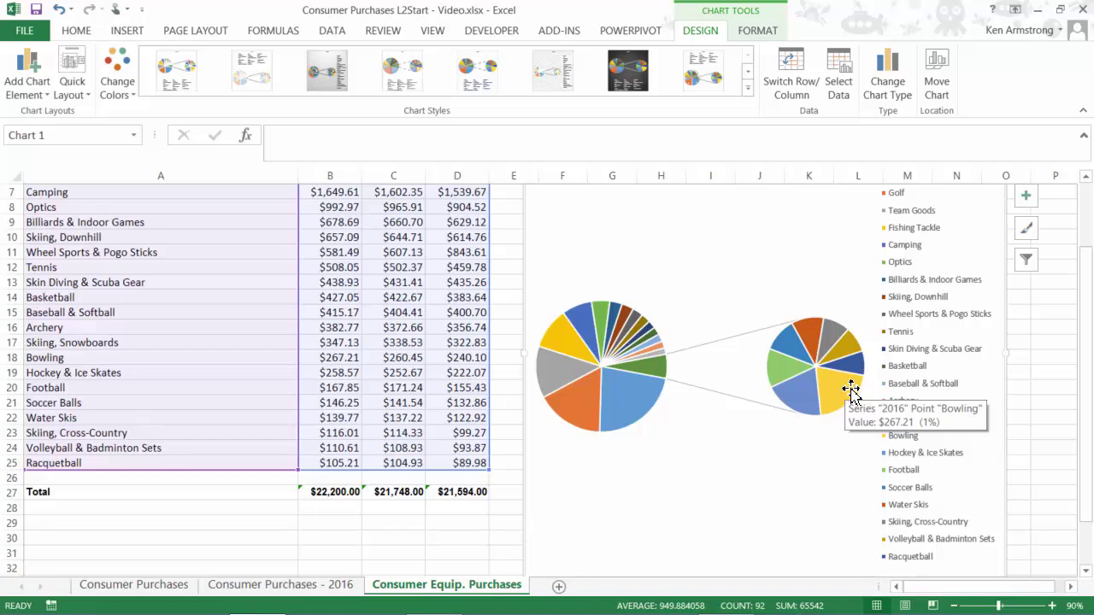
{"action": "left_click_drag", "start_coordinate": [1007, 351], "coordinate": [1067, 350]}
{"action": "left_click_drag", "start_coordinate": [868, 387], "coordinate": [801, 379]}
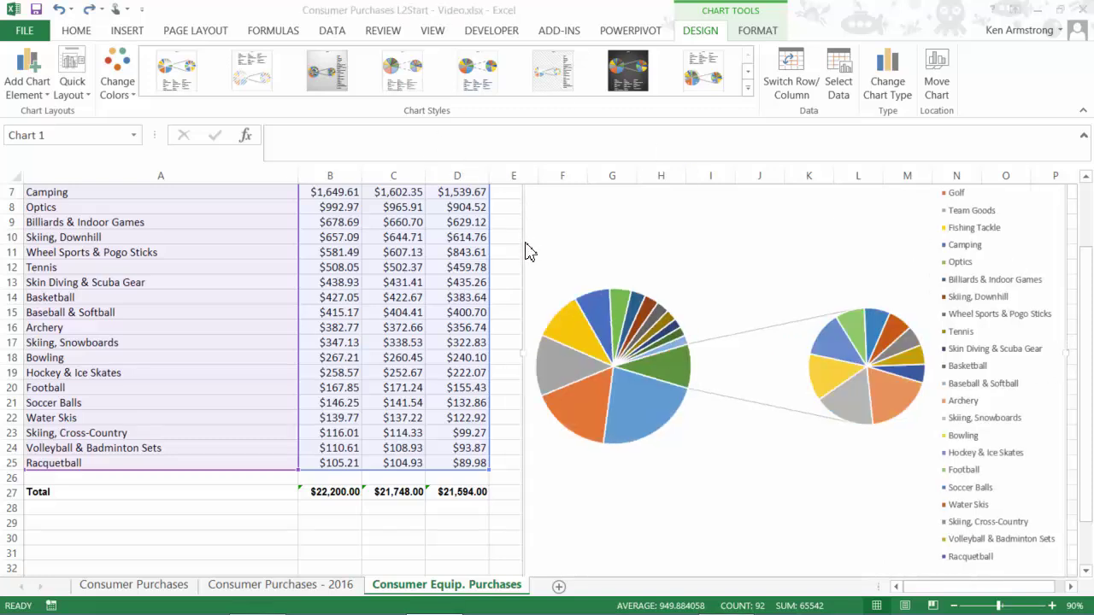
{"action": "left_click_drag", "start_coordinate": [528, 248], "coordinate": [112, 274]}
Step: In Format Data Series, set the secondary pie to hold the last 9 values
{"action": "right_click", "coordinate": [227, 415]}
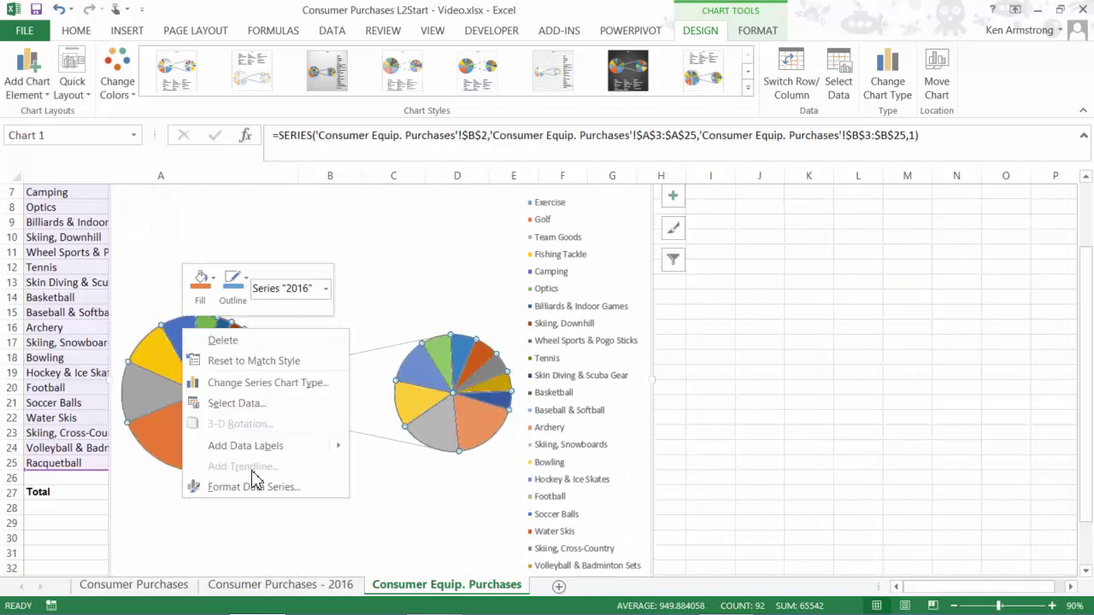
{"action": "left_click", "coordinate": [259, 491]}
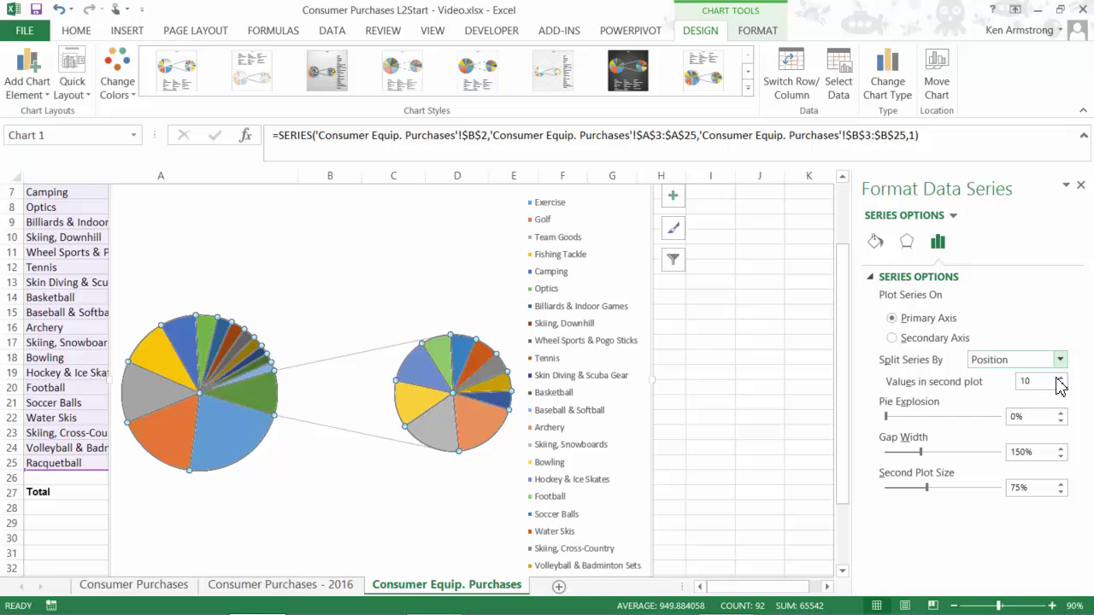
{"action": "left_click", "coordinate": [1061, 378]}
{"action": "left_click", "coordinate": [1061, 378]}
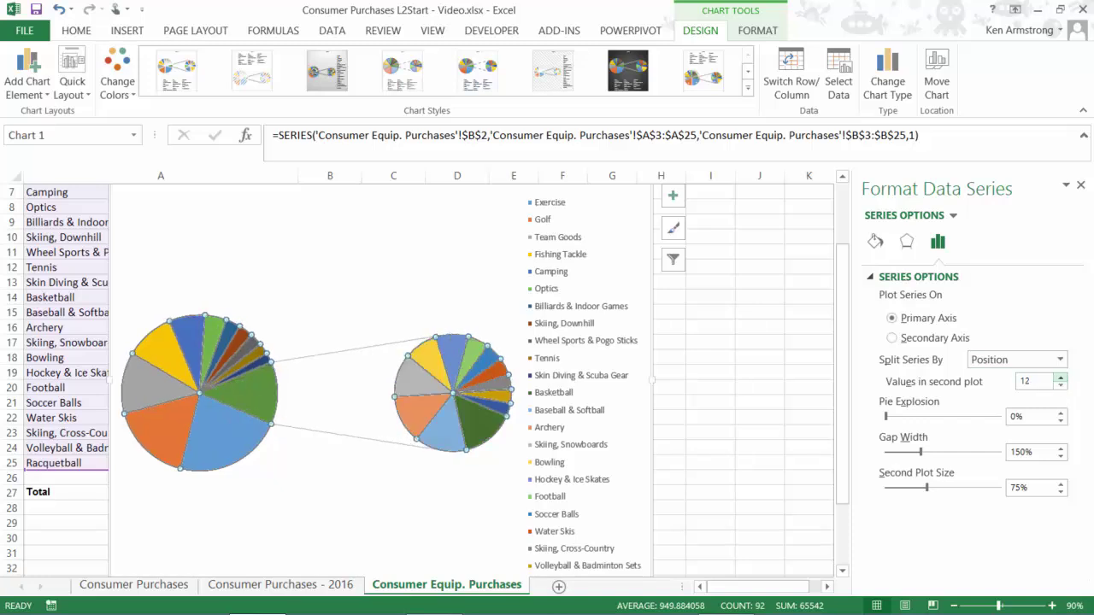
{"action": "left_click", "coordinate": [1061, 377]}
{"action": "left_click", "coordinate": [1061, 378]}
{"action": "left_click", "coordinate": [1061, 377]}
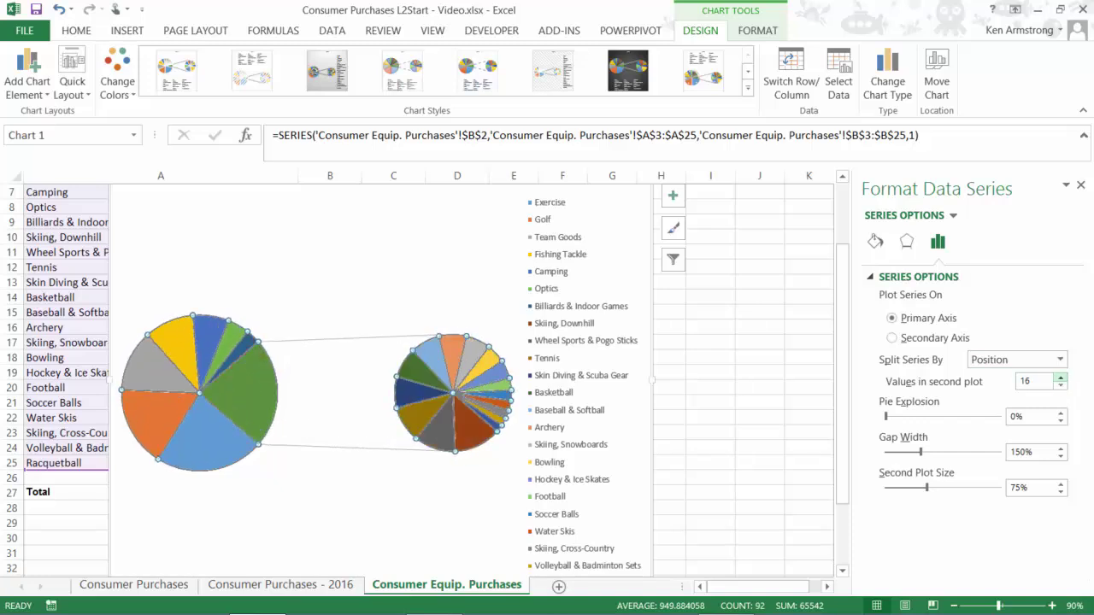
{"action": "left_click", "coordinate": [1061, 385]}
{"action": "left_click", "coordinate": [1061, 385]}
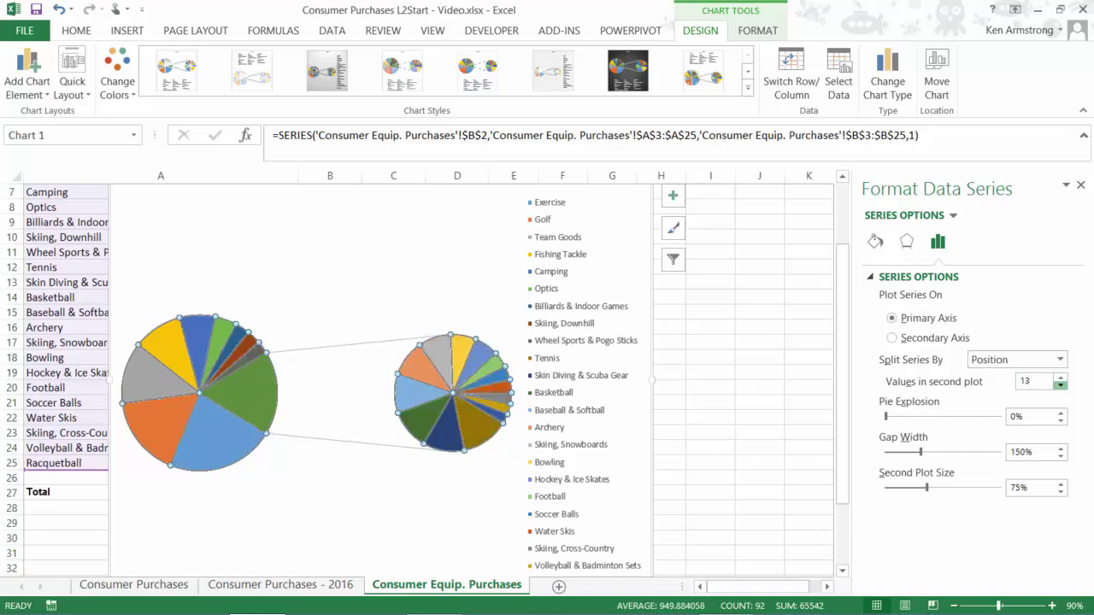
{"action": "left_click", "coordinate": [1061, 385]}
{"action": "left_click", "coordinate": [1060, 384]}
{"action": "left_click", "coordinate": [1061, 384]}
{"action": "left_click", "coordinate": [1061, 384]}
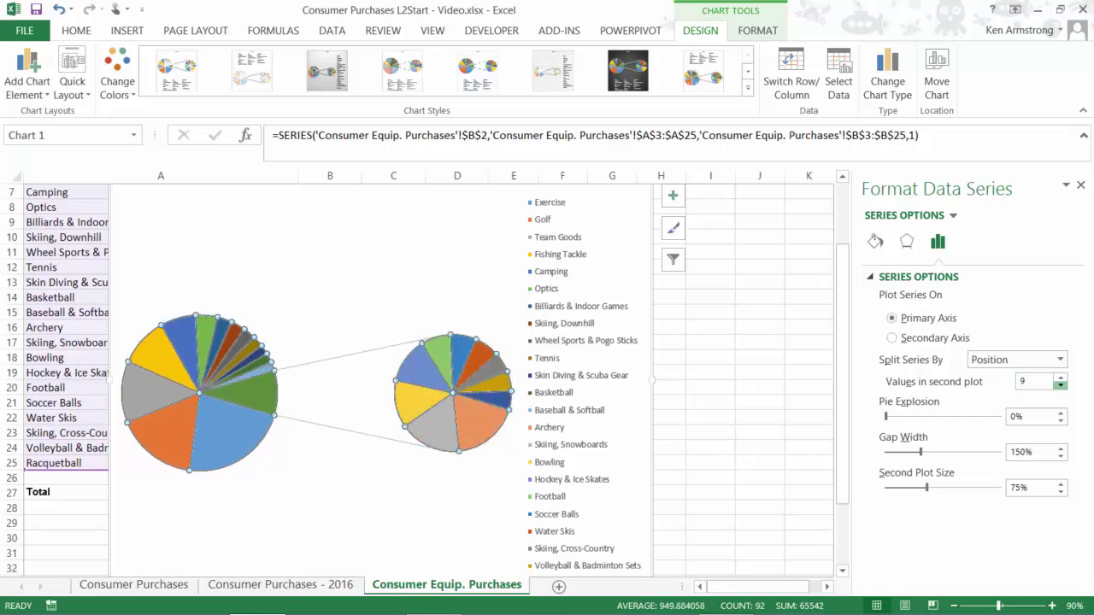
{"action": "left_click", "coordinate": [1061, 384]}
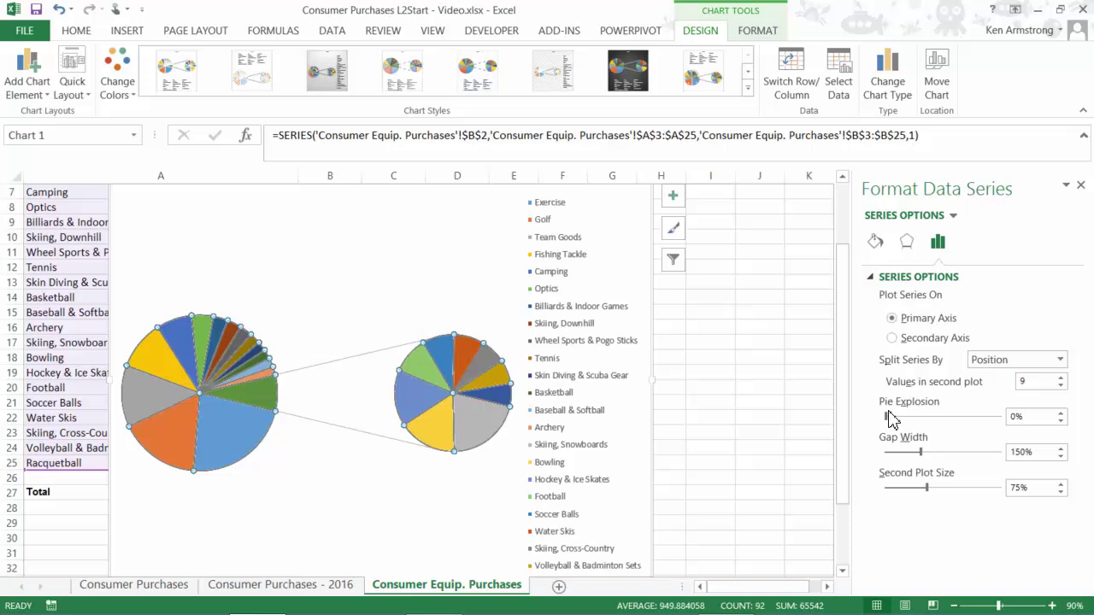
Step: Set pie explosion to 0%, gap width 133% and second plot size 71%
{"action": "mouse_move", "coordinate": [895, 412]}
{"action": "left_mouse_down"}
{"action": "mouse_move", "coordinate": [945, 415]}
{"action": "mouse_move", "coordinate": [889, 419]}
{"action": "left_mouse_up"}
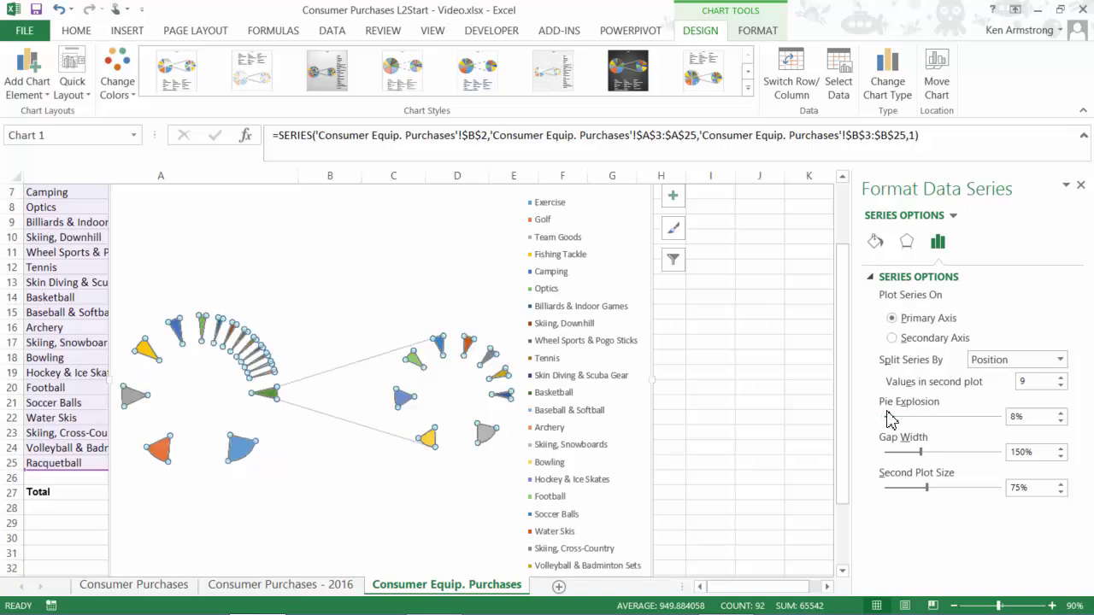
{"action": "left_click_drag", "start_coordinate": [920, 452], "coordinate": [930, 500]}
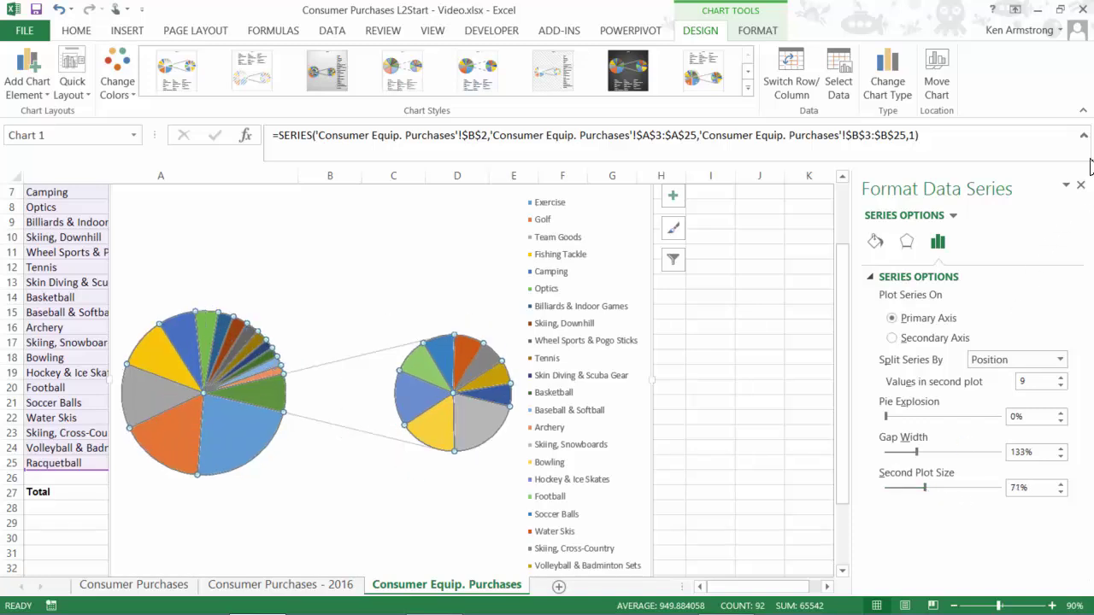
{"action": "left_click", "coordinate": [1081, 185]}
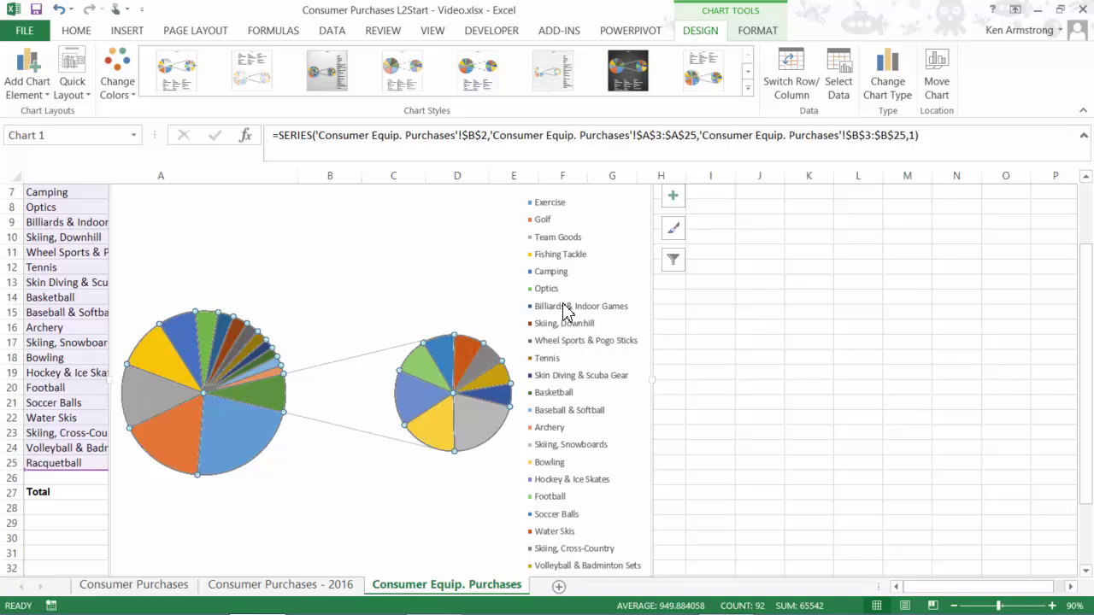
Step: Select the pie-of-pie chart's legend box and delete it
{"action": "key", "text": "Down"}
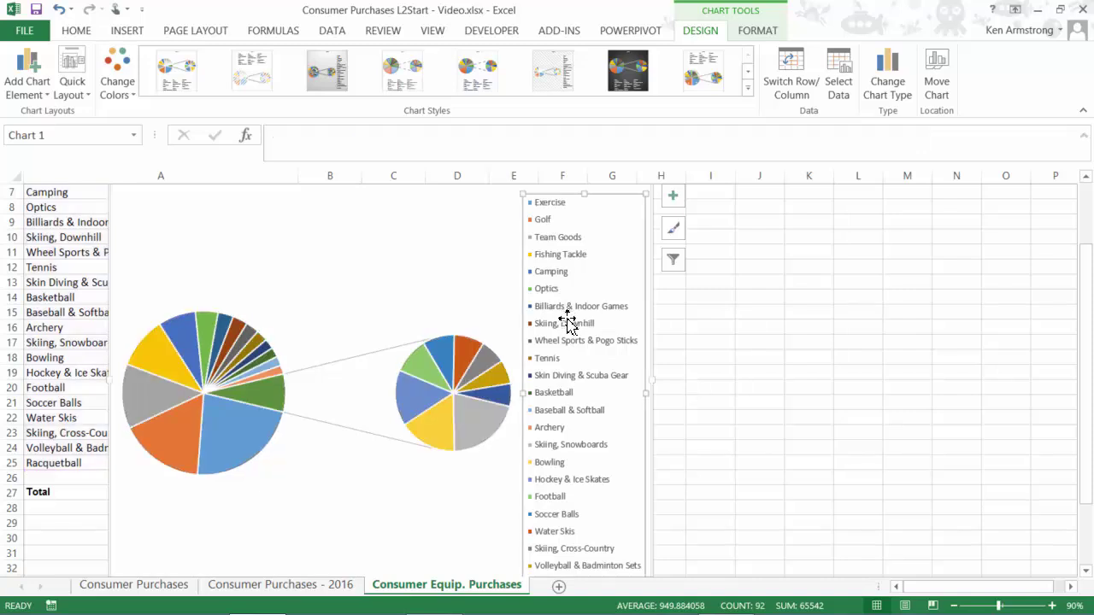
{"action": "key", "text": "Escape"}
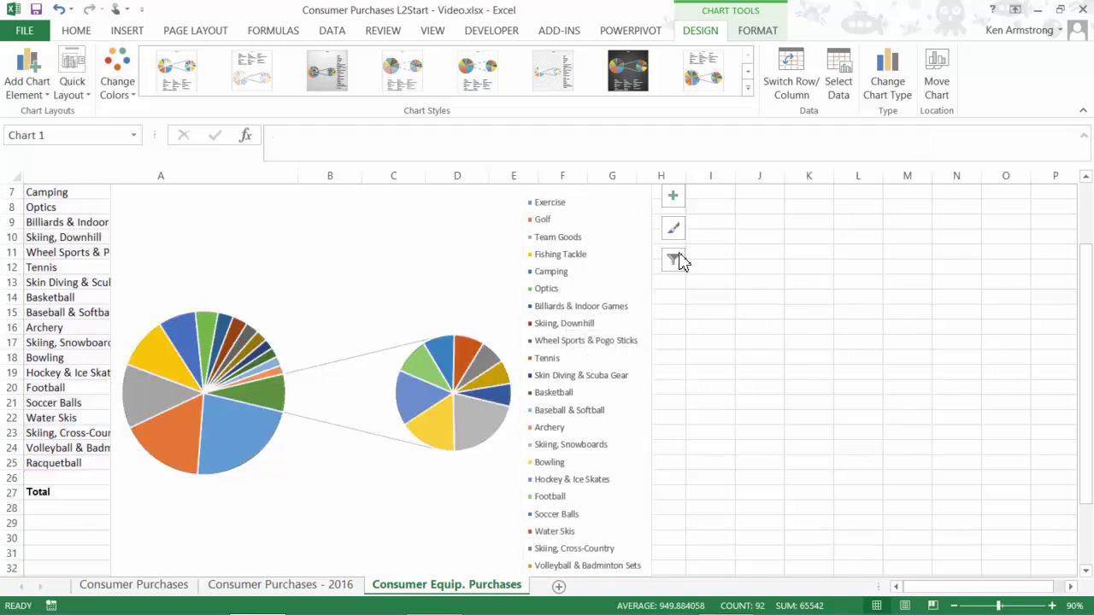
{"action": "left_click", "coordinate": [548, 205]}
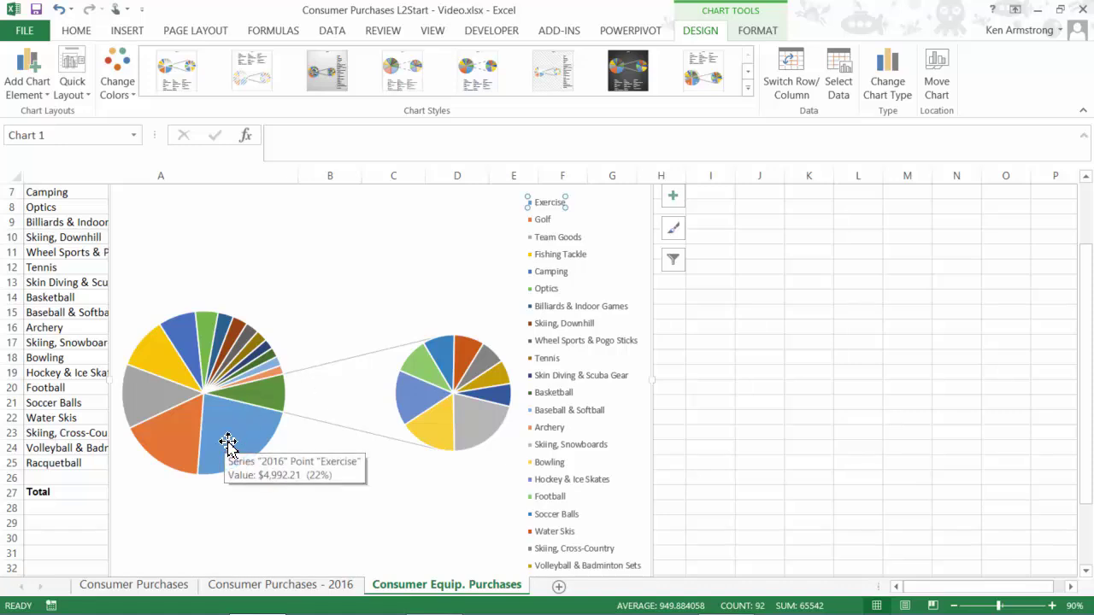
{"action": "key", "text": "Escape"}
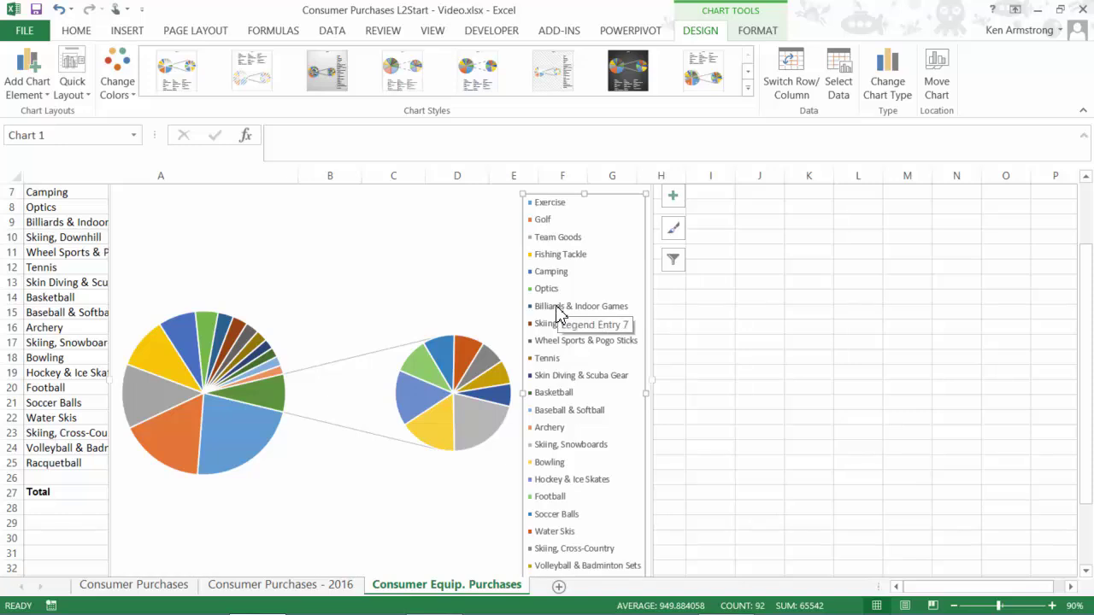
{"action": "key", "text": "Delete"}
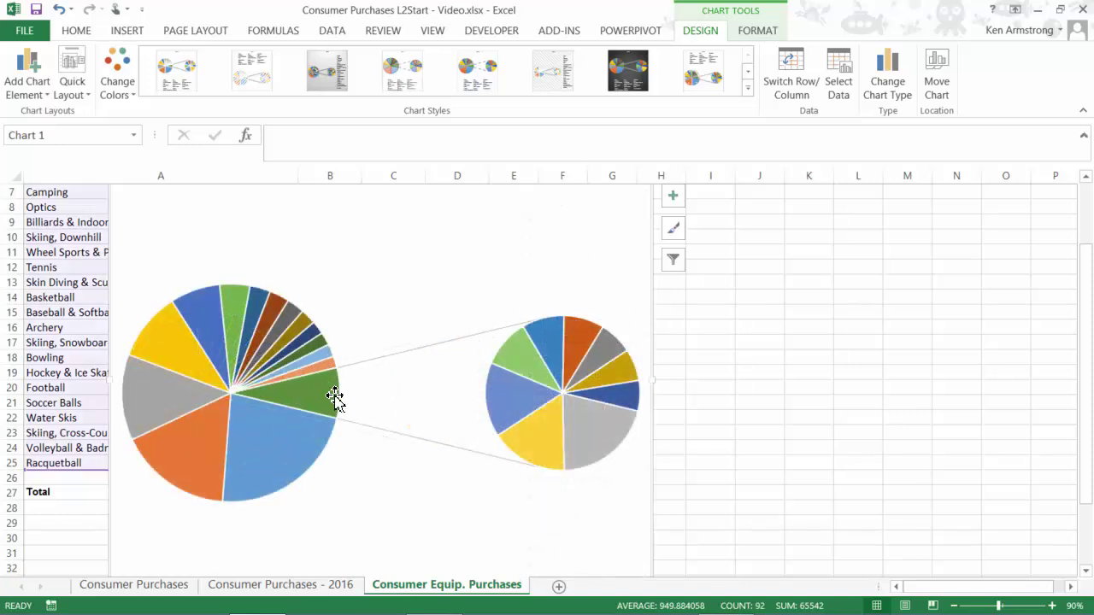
Step: Add data labels showing each slice's 2016 dollar value to both pies
{"action": "left_click", "coordinate": [282, 470]}
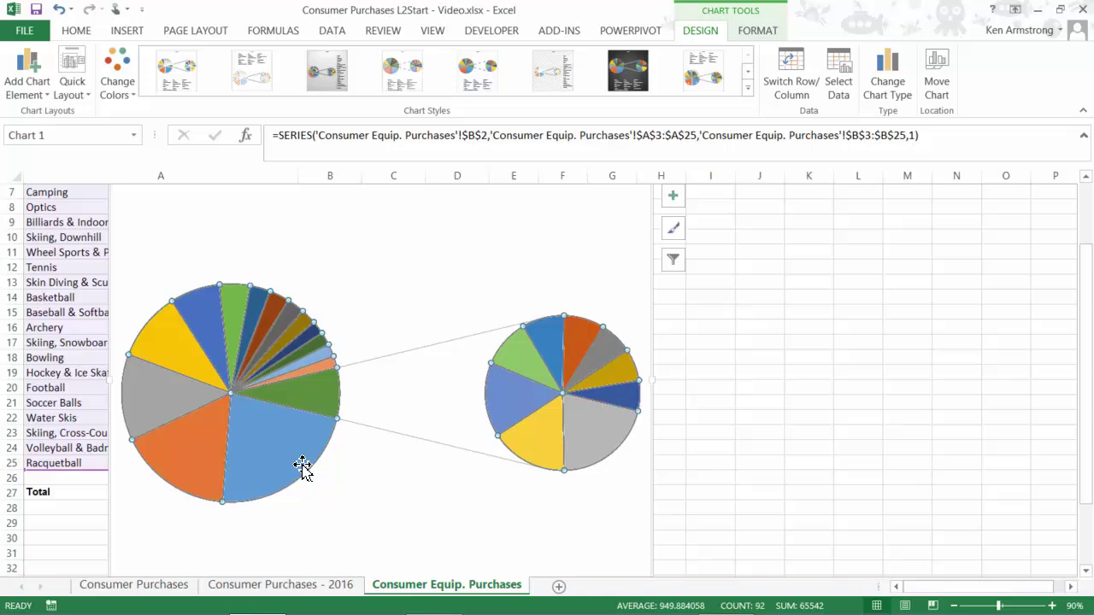
{"action": "right_click", "coordinate": [304, 465]}
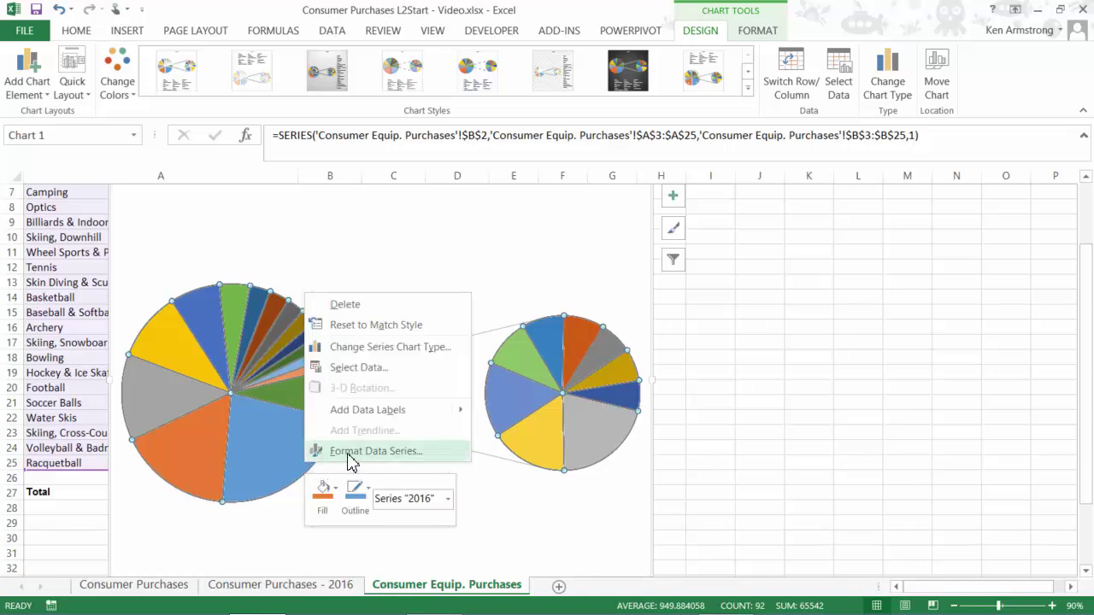
{"action": "mouse_move", "coordinate": [381, 410]}
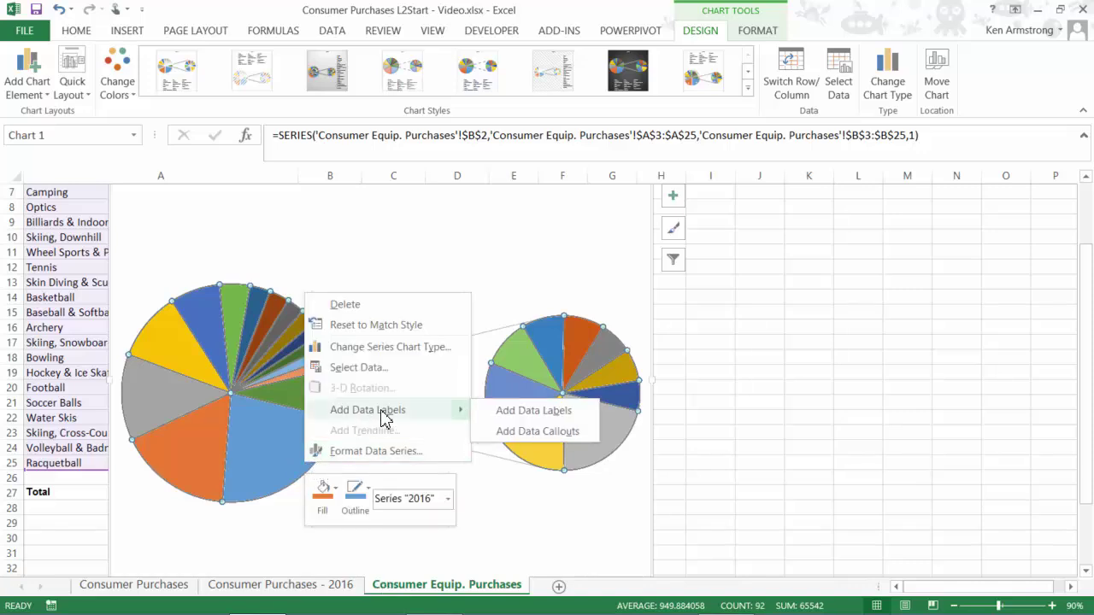
{"action": "key", "text": "Return"}
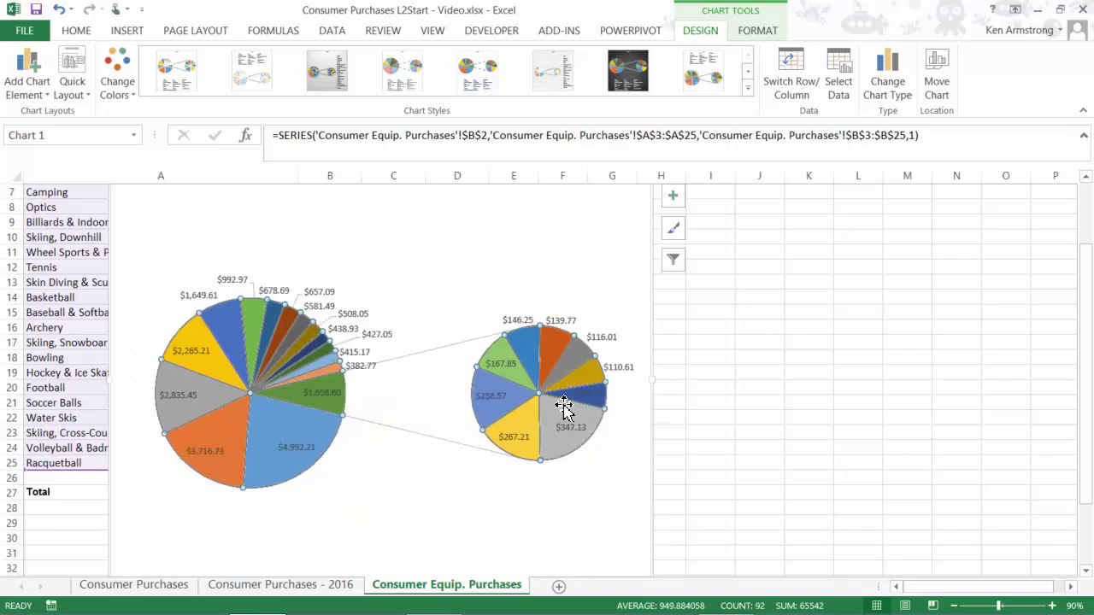
Step: Select all the slice data labels on the chart
{"action": "right_click", "coordinate": [567, 320]}
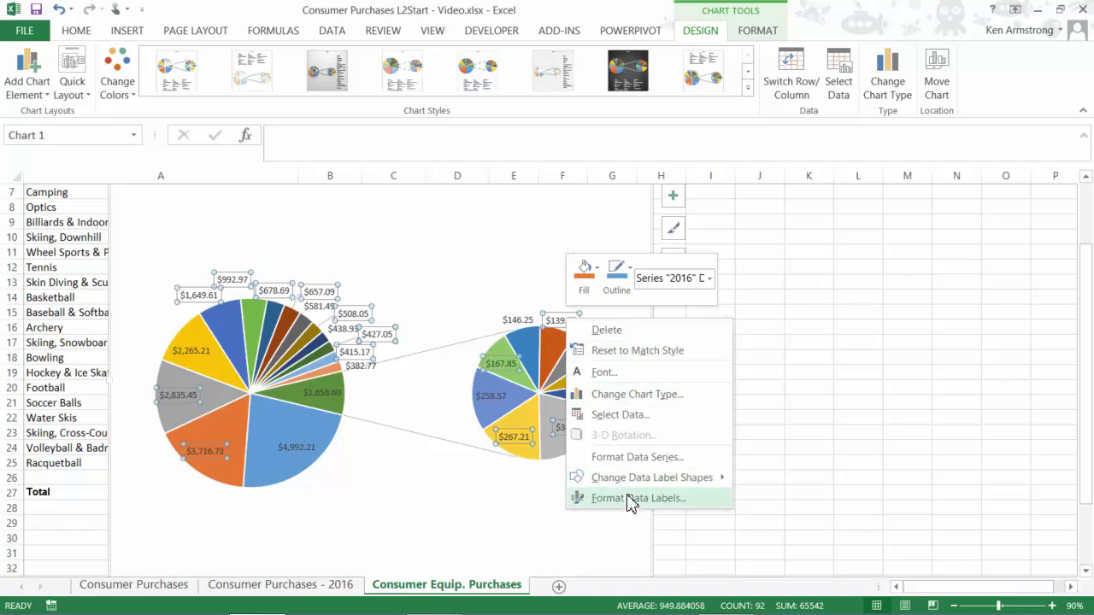
{"action": "left_click", "coordinate": [518, 320]}
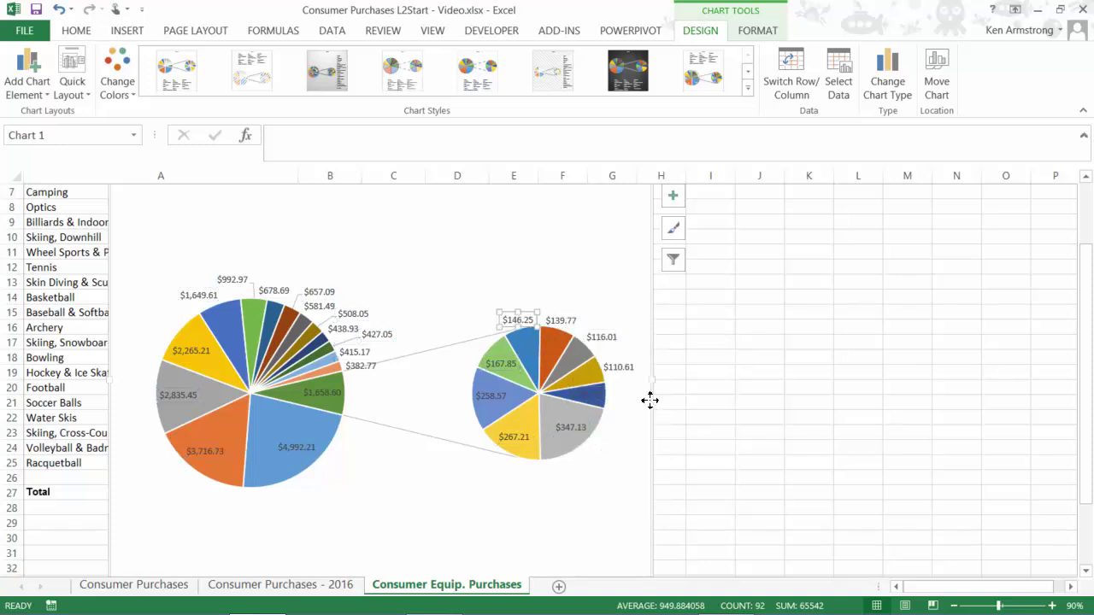
{"action": "right_click", "coordinate": [542, 342]}
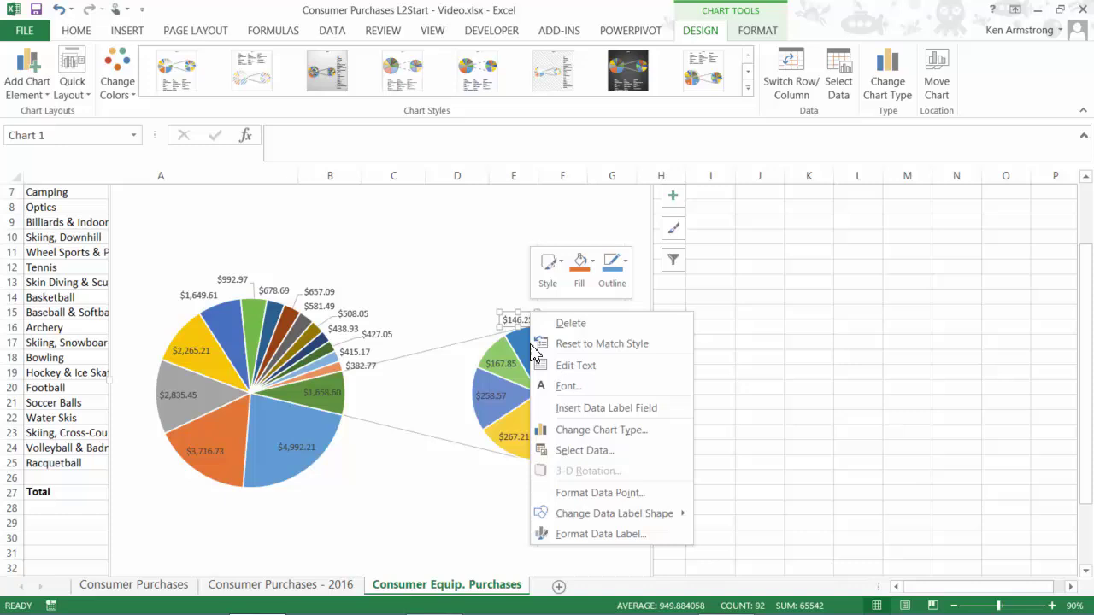
{"action": "key", "text": "Escape"}
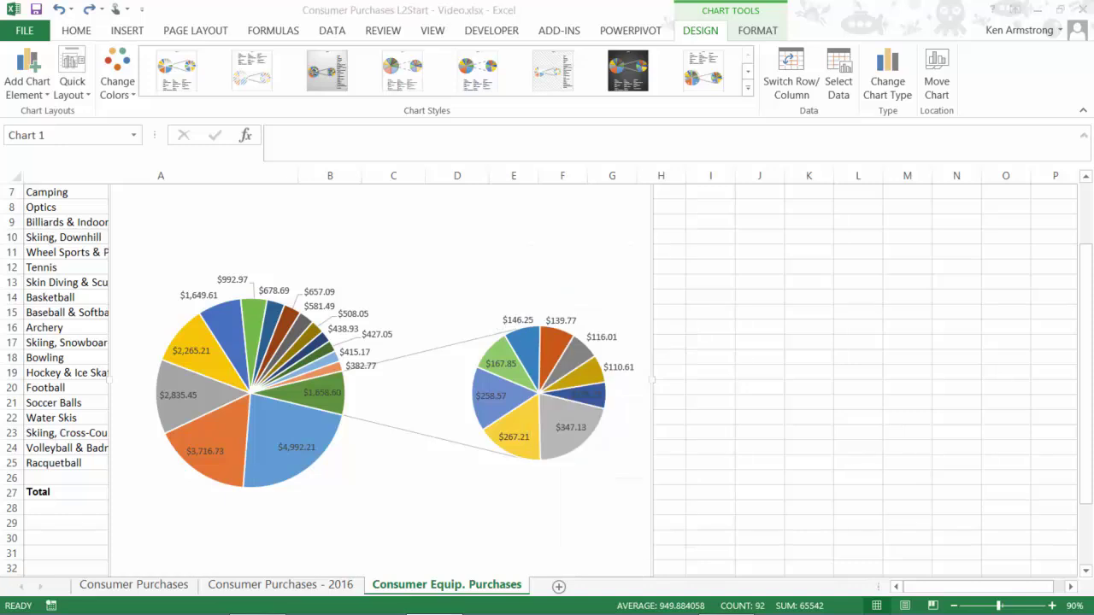
{"action": "left_click", "coordinate": [623, 335]}
Step: Make slice labels show Category Name only, with Value, Series Name and Percentage unchecked
{"action": "right_click", "coordinate": [606, 346]}
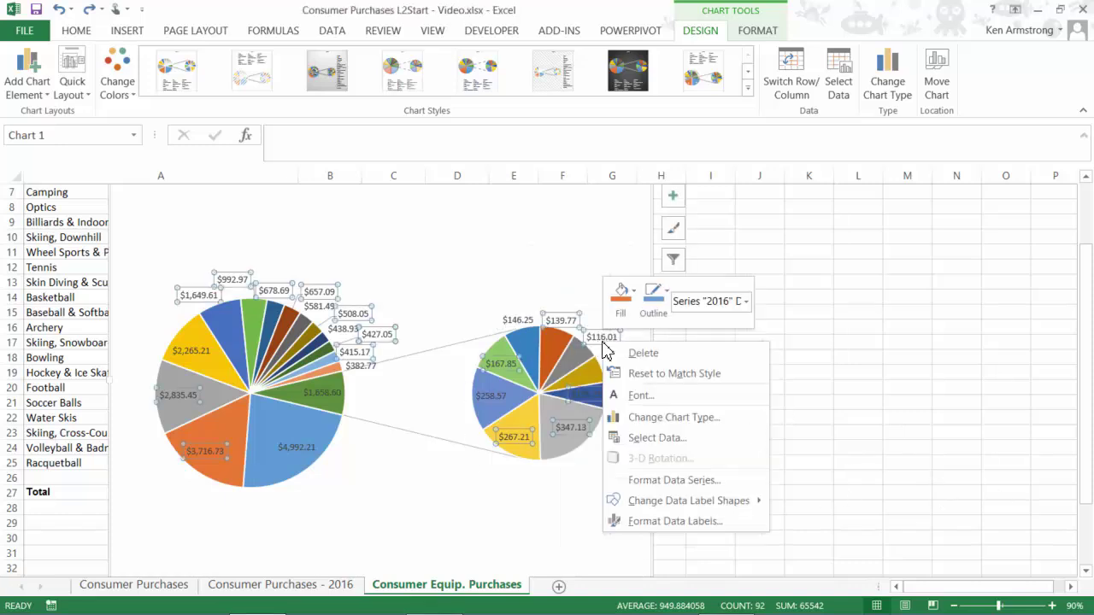
{"action": "left_click", "coordinate": [675, 521]}
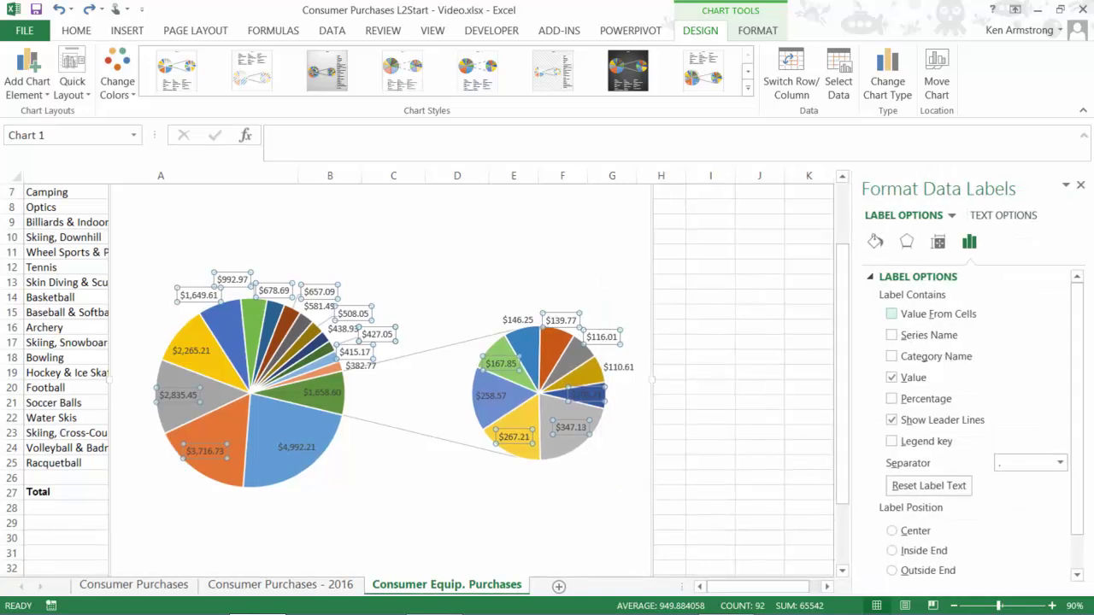
{"action": "left_click", "coordinate": [891, 314]}
{"action": "left_click", "coordinate": [812, 342]}
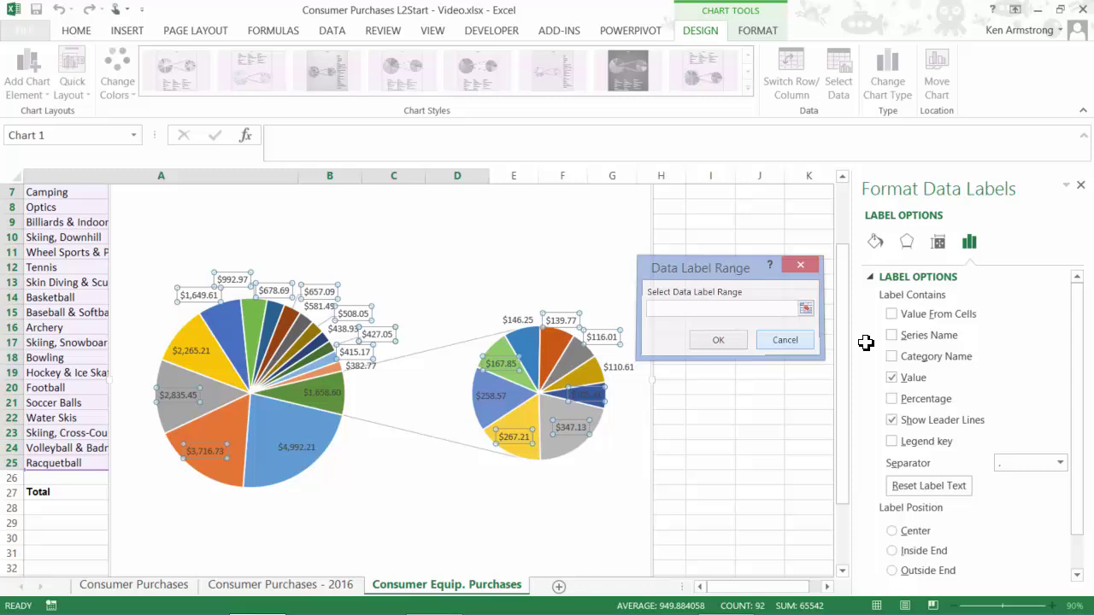
{"action": "left_click", "coordinate": [892, 335]}
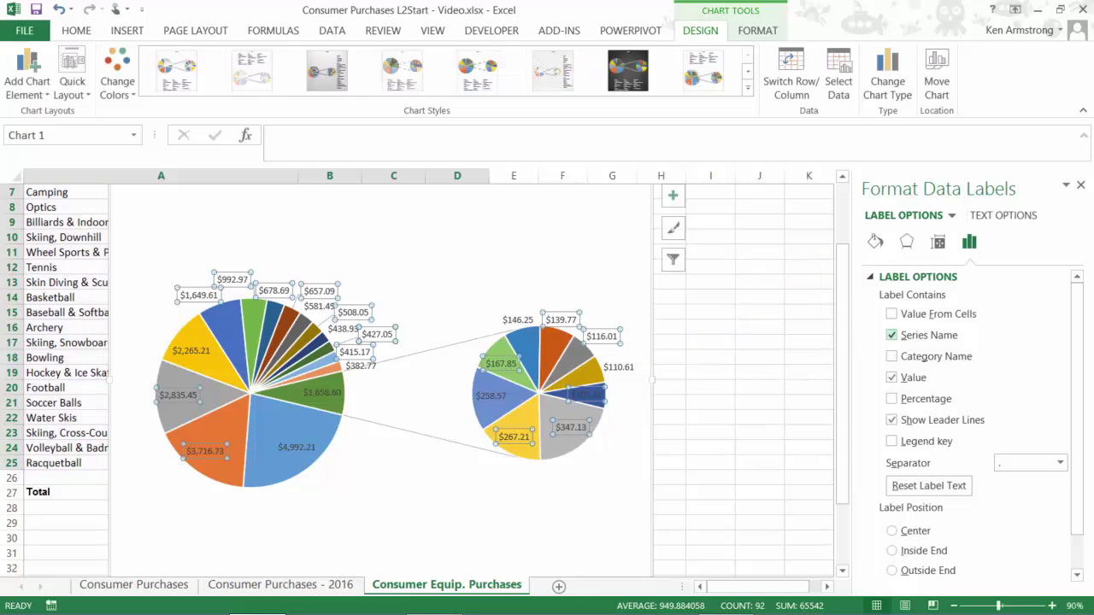
{"action": "left_click", "coordinate": [892, 338]}
{"action": "left_click", "coordinate": [891, 357]}
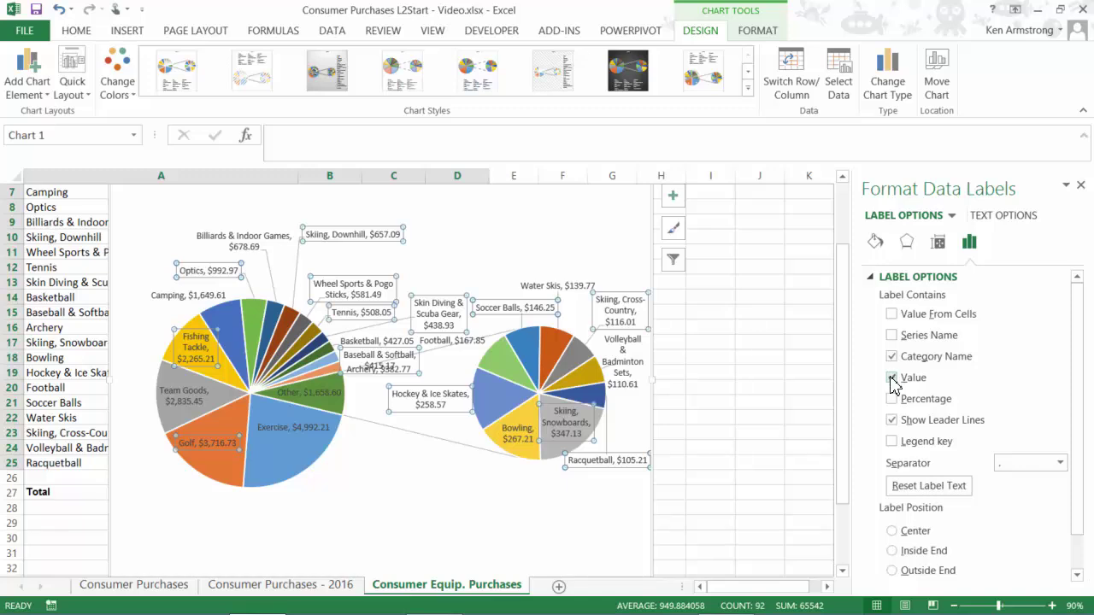
{"action": "left_click", "coordinate": [892, 377]}
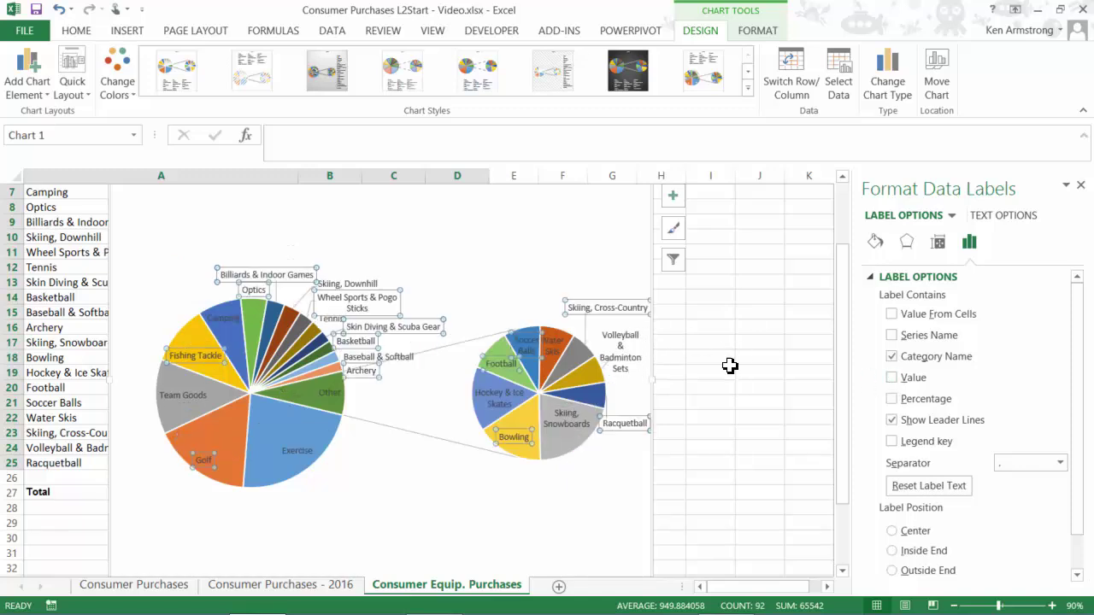
{"action": "left_click", "coordinate": [892, 398]}
{"action": "left_click", "coordinate": [1081, 186]}
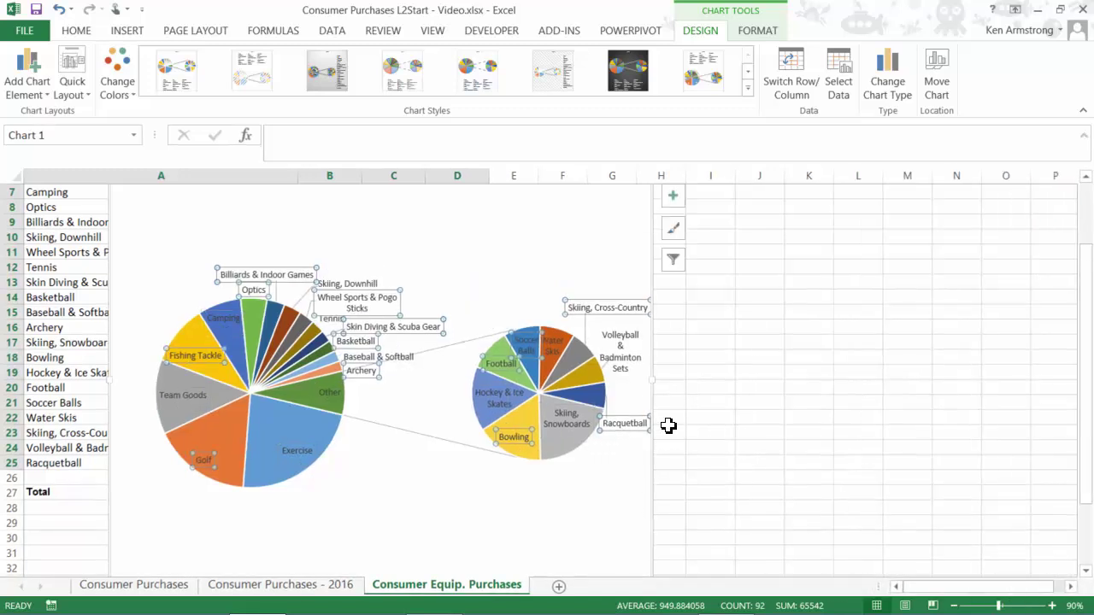
Step: Stretch the chart's right edge to span columns A–K, then select the slice labels
{"action": "left_click_drag", "start_coordinate": [653, 380], "coordinate": [845, 384]}
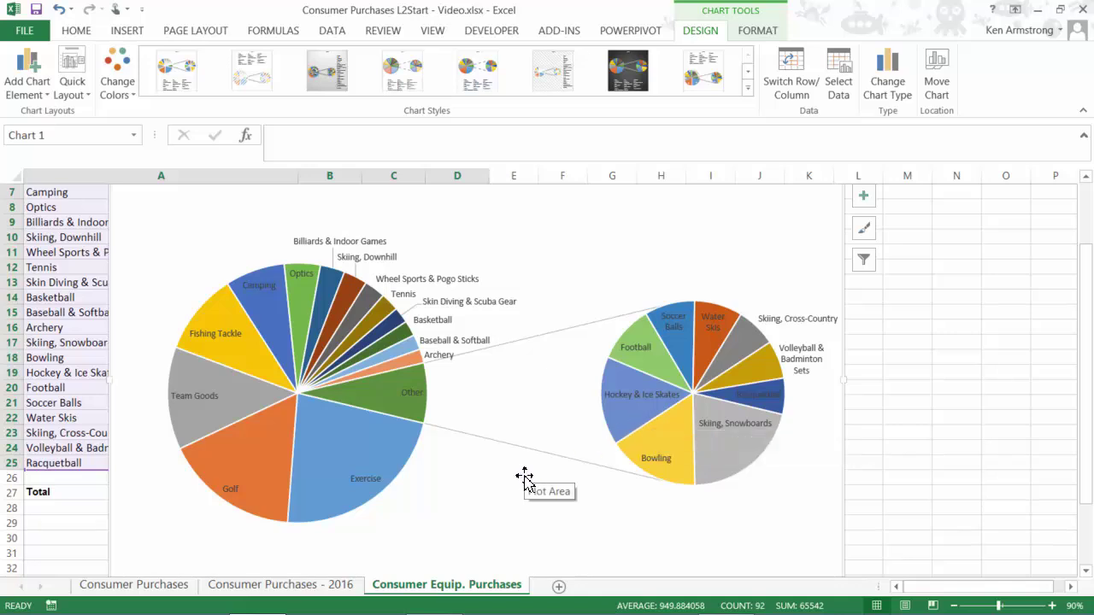
{"action": "left_click", "coordinate": [398, 404]}
{"action": "left_click", "coordinate": [405, 396]}
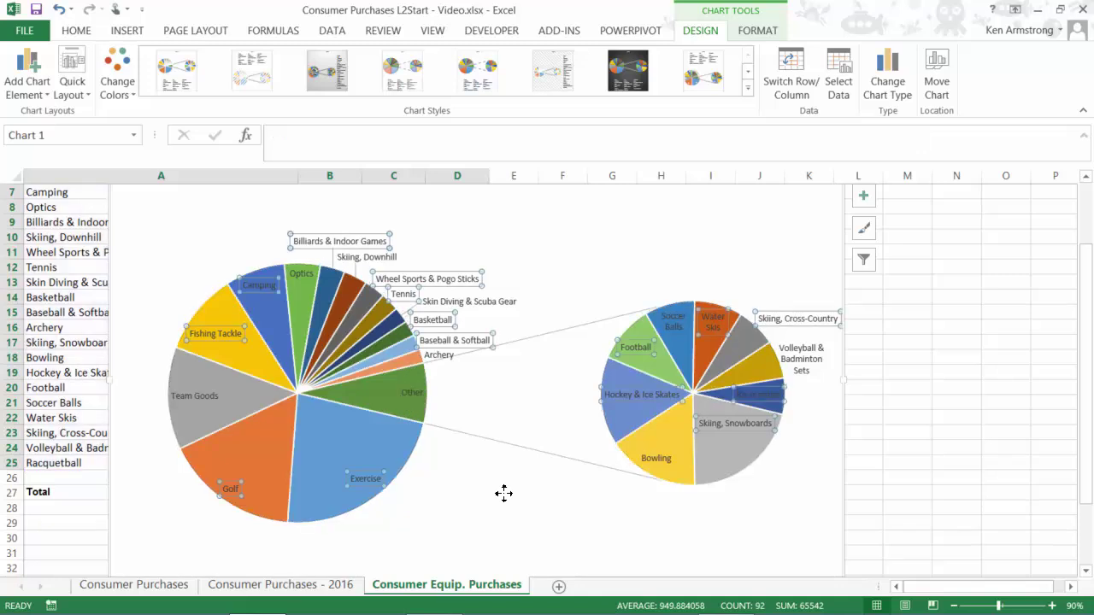